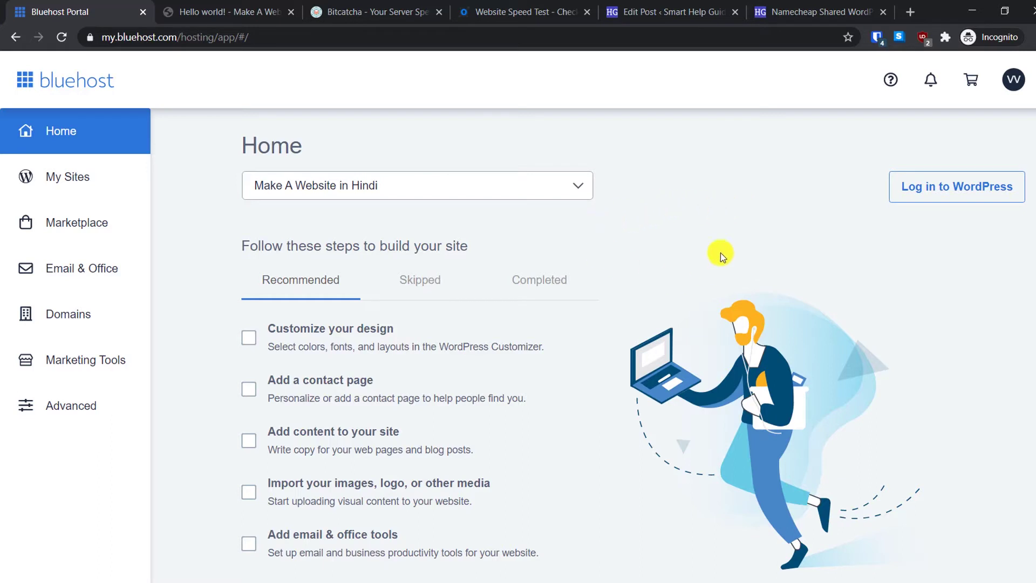
- Glance at the account's sites list, then log in to the site's WordPress dashboard
{"action": "left_click", "coordinate": [578, 186]}
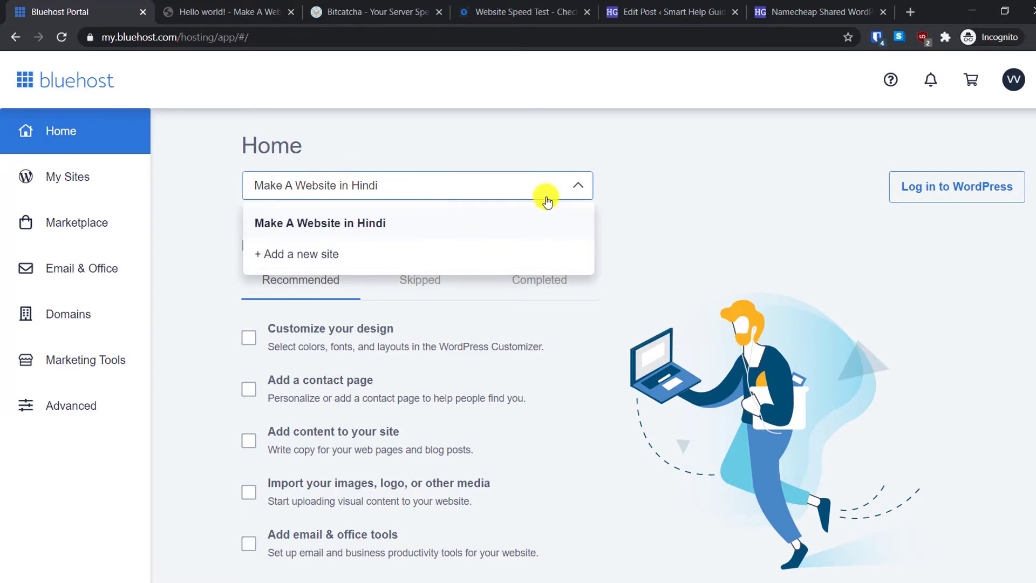
{"action": "left_click", "coordinate": [657, 211]}
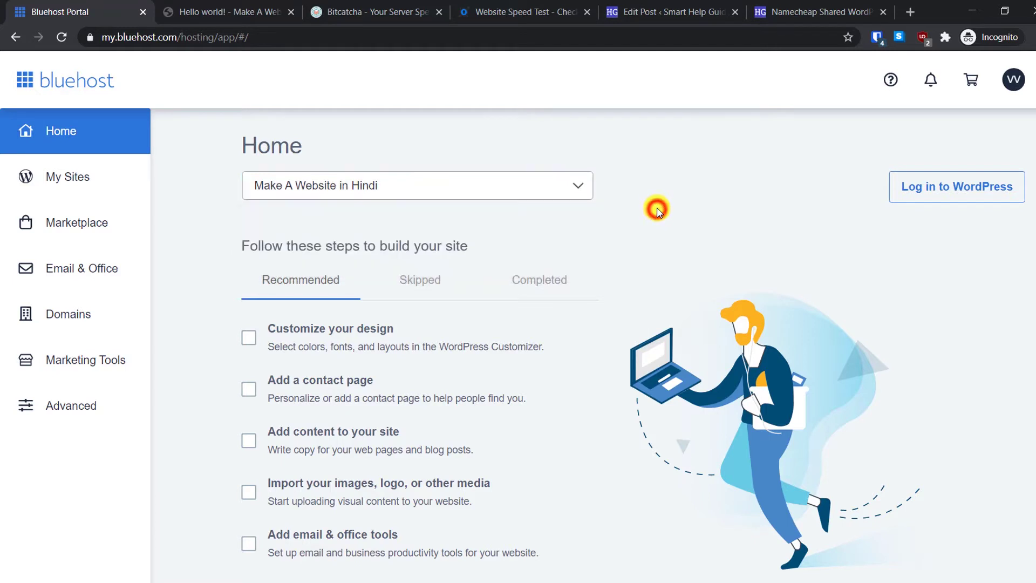
{"action": "left_click", "coordinate": [951, 194]}
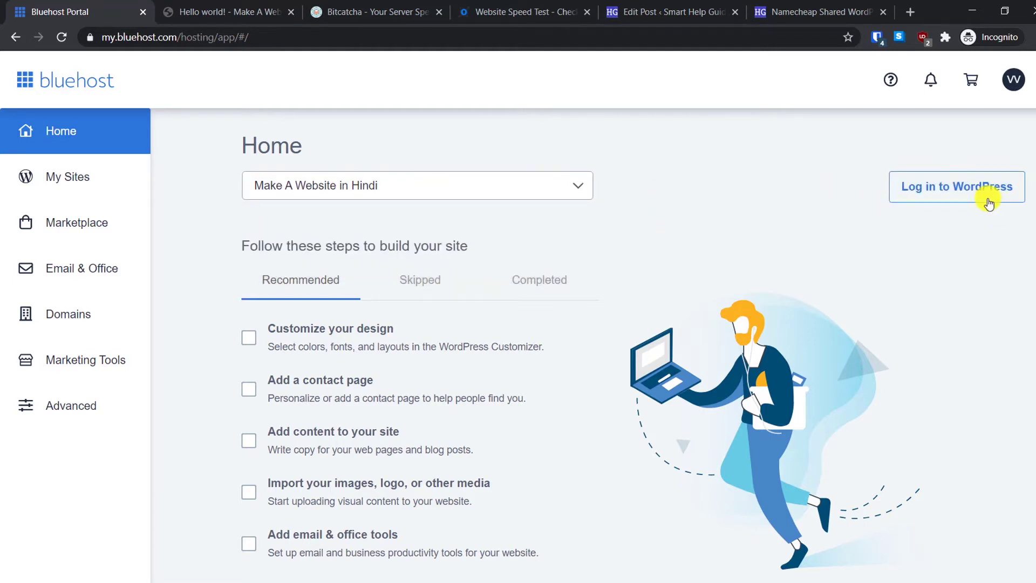
{"action": "left_click", "coordinate": [957, 200]}
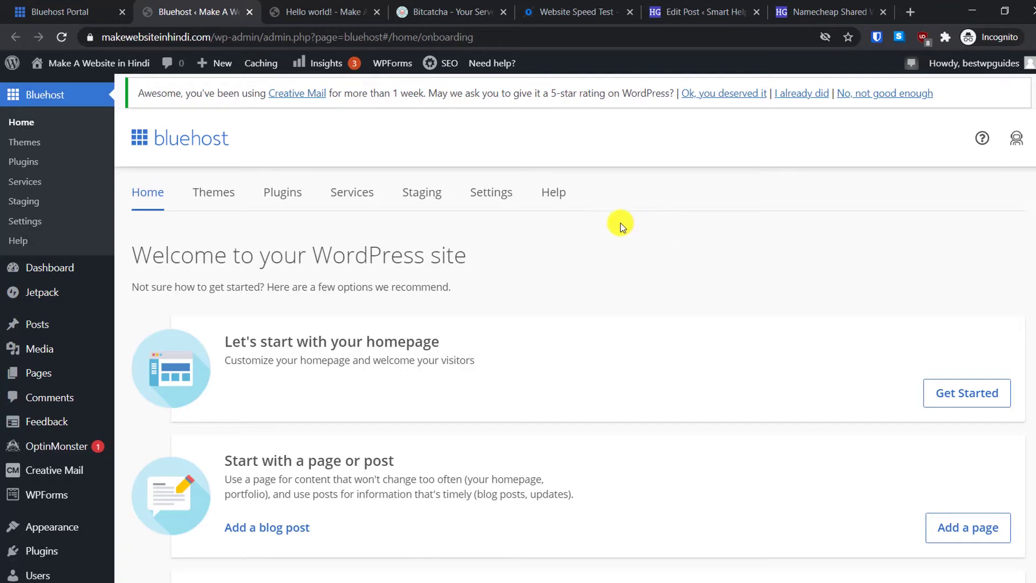
- Back in the portal, open site management for Make A Website in Hindi from My Sites
{"action": "left_click", "coordinate": [59, 11]}
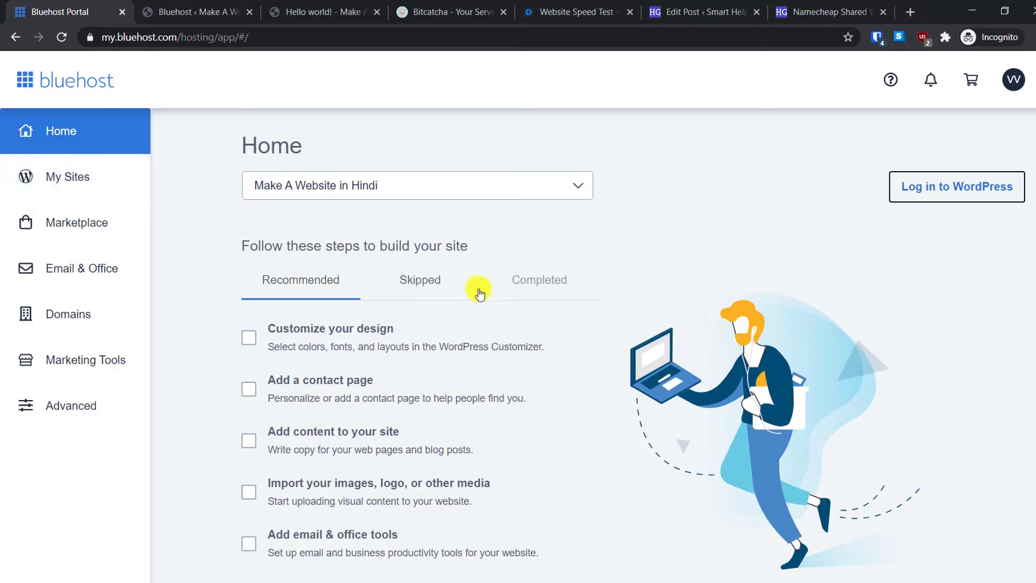
{"action": "left_click", "coordinate": [77, 186]}
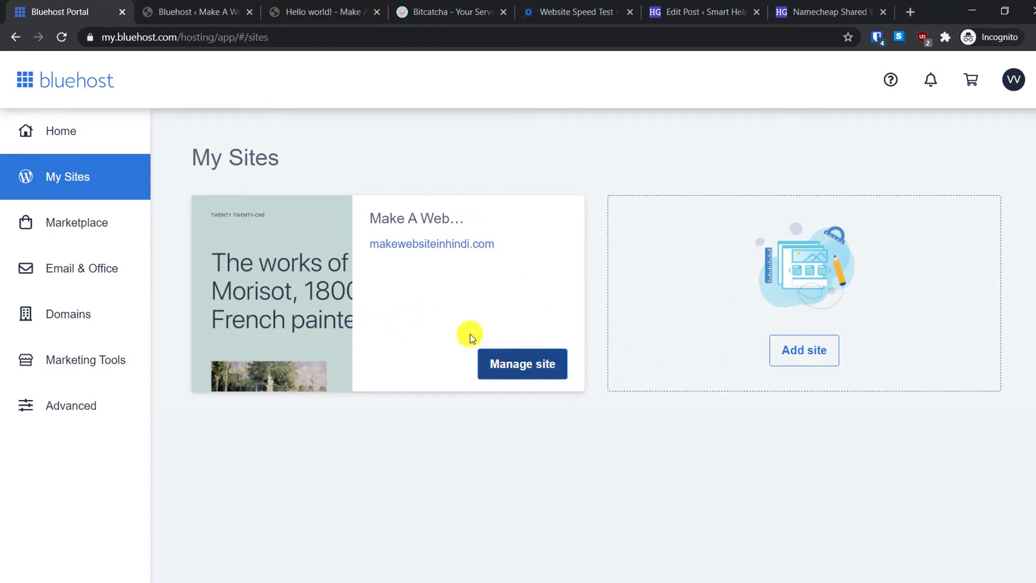
{"action": "left_click", "coordinate": [524, 371]}
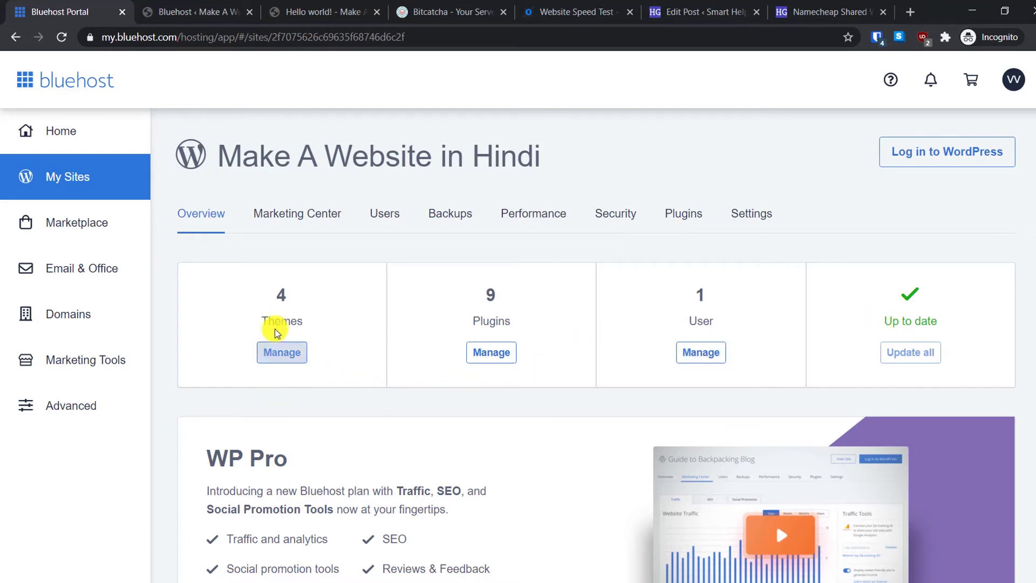
- Look over the site's Overview, then view the Marketing Center's Google Ads offer
{"action": "left_click", "coordinate": [286, 360]}
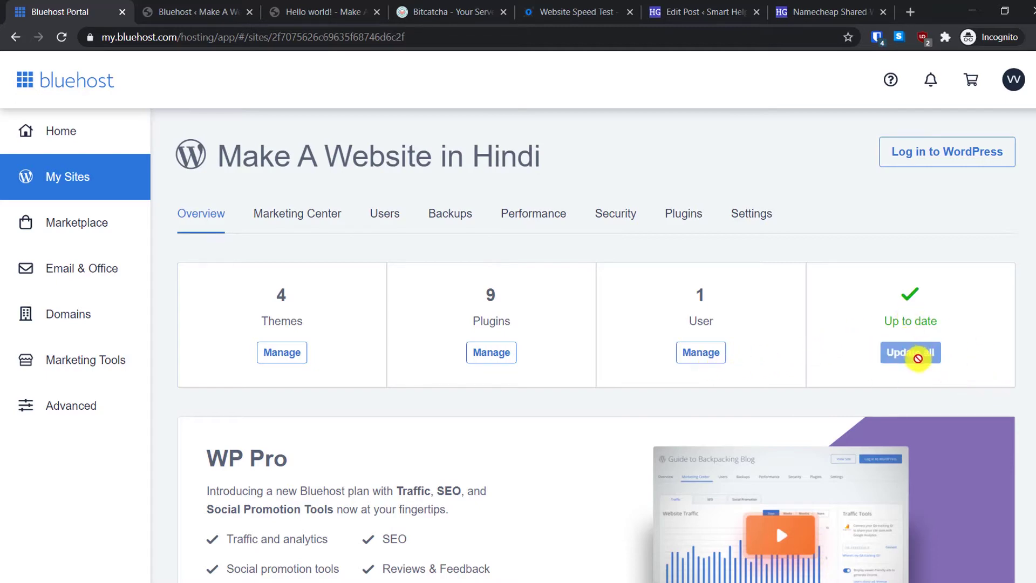
{"action": "scroll", "coordinate": [1035, 258], "scroll_direction": "down", "scroll_amount": 8}
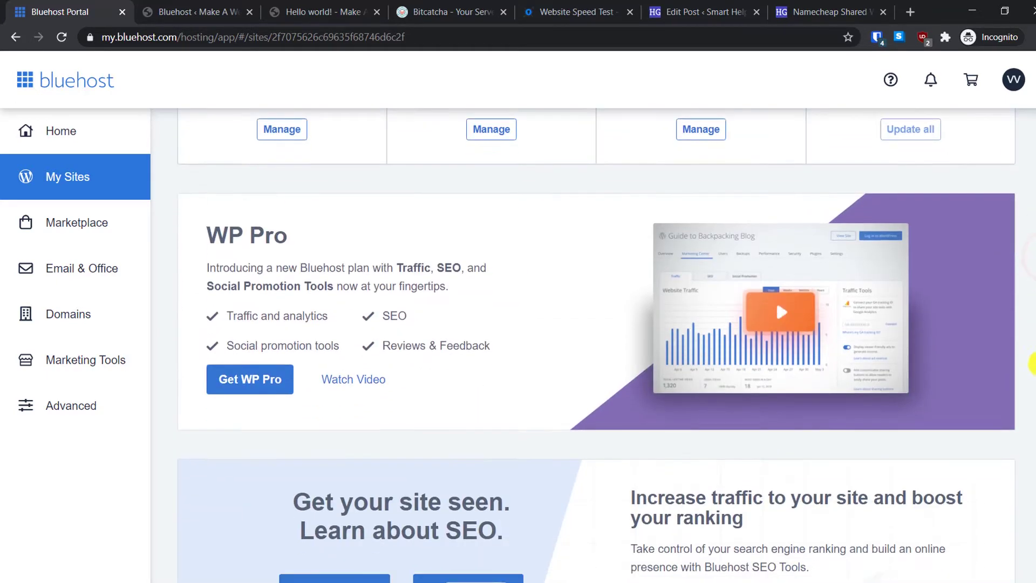
{"action": "scroll", "coordinate": [1031, 424], "scroll_direction": "up", "scroll_amount": 8}
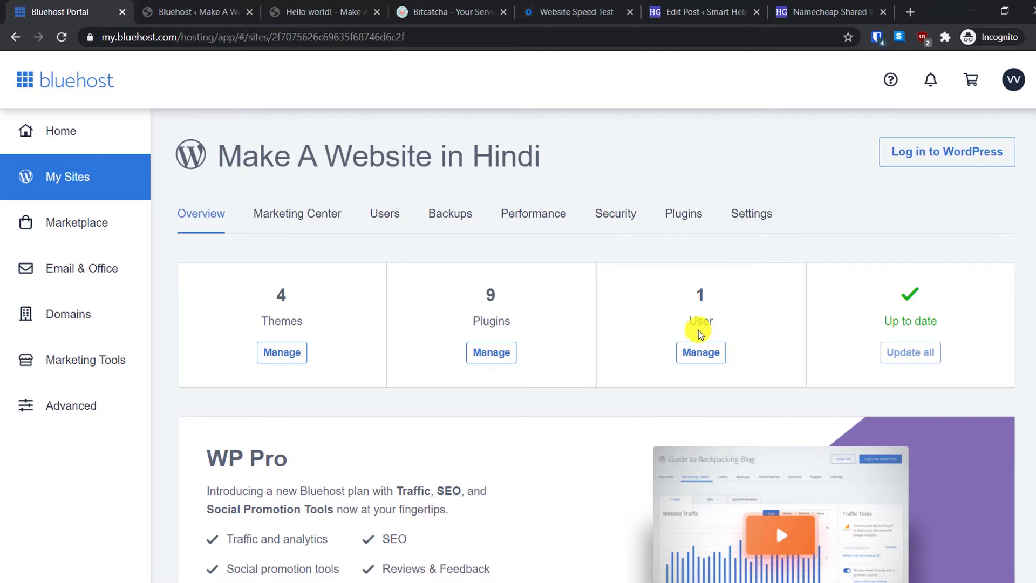
{"action": "left_click", "coordinate": [298, 213]}
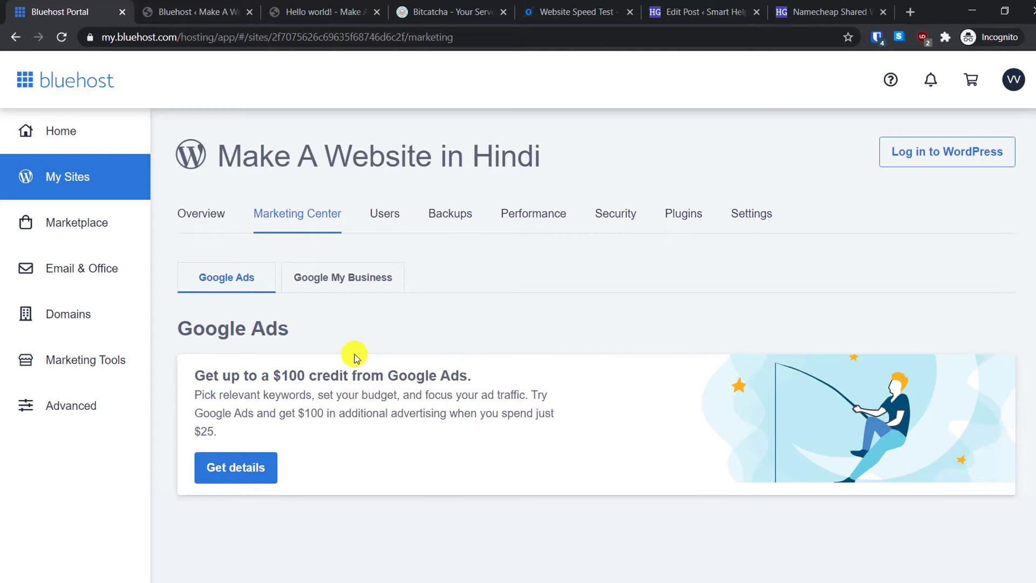
- Show the site's Users list and the actions menu for the user row
{"action": "left_click", "coordinate": [385, 213]}
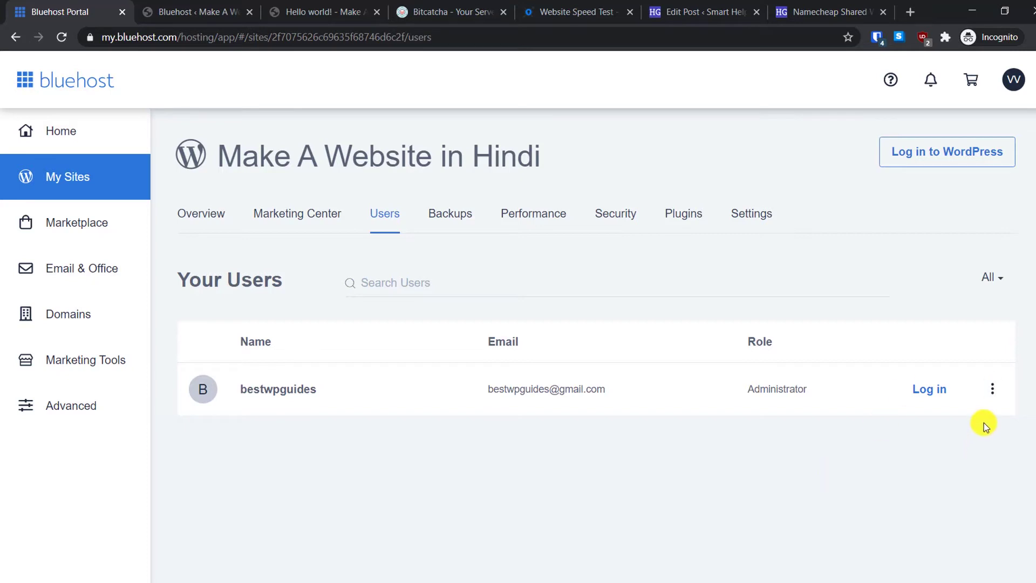
{"action": "left_click", "coordinate": [995, 390]}
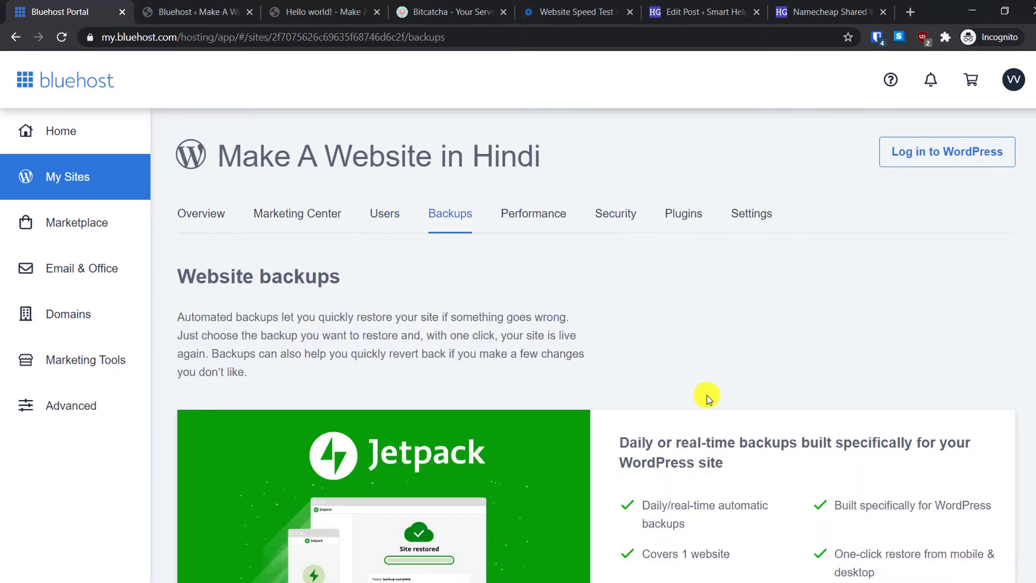
- Scroll through the automated backups and Jetpack backup offers on the Backups page
{"action": "scroll", "coordinate": [707, 395], "scroll_direction": "down", "scroll_amount": 10}
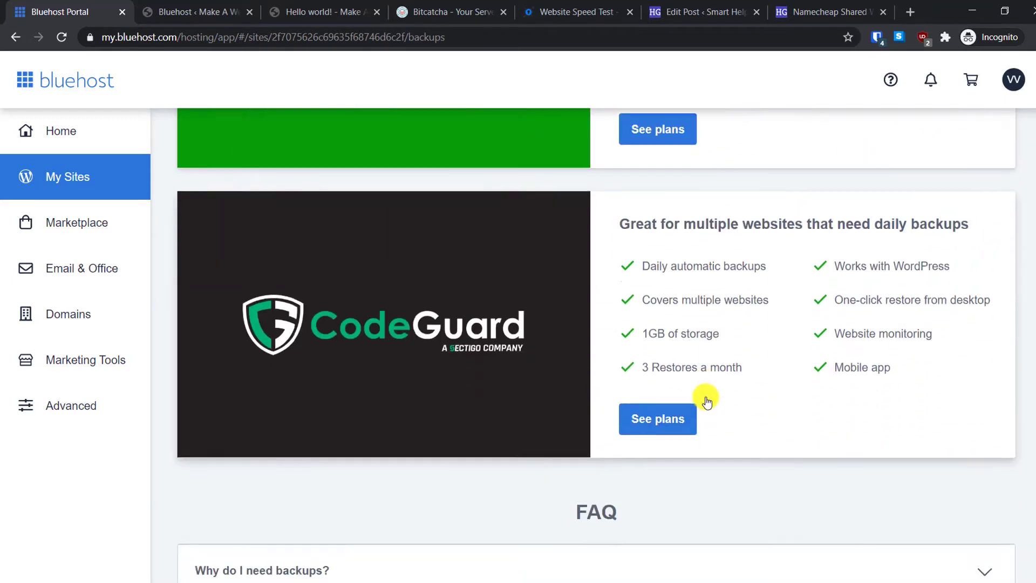
{"action": "scroll", "coordinate": [707, 401], "scroll_direction": "up", "scroll_amount": 10}
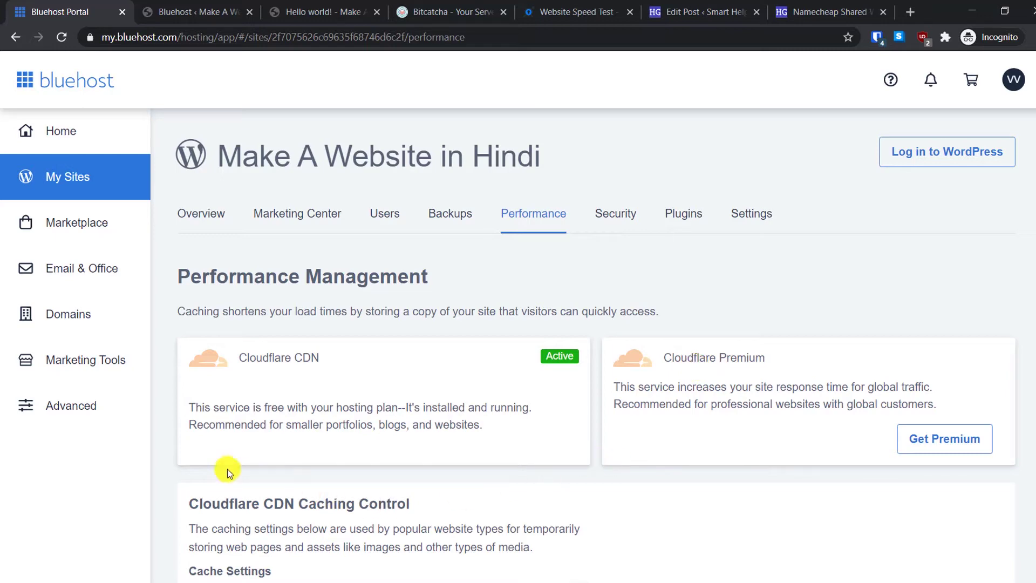
{"action": "scroll", "coordinate": [572, 449], "scroll_direction": "down", "scroll_amount": 3}
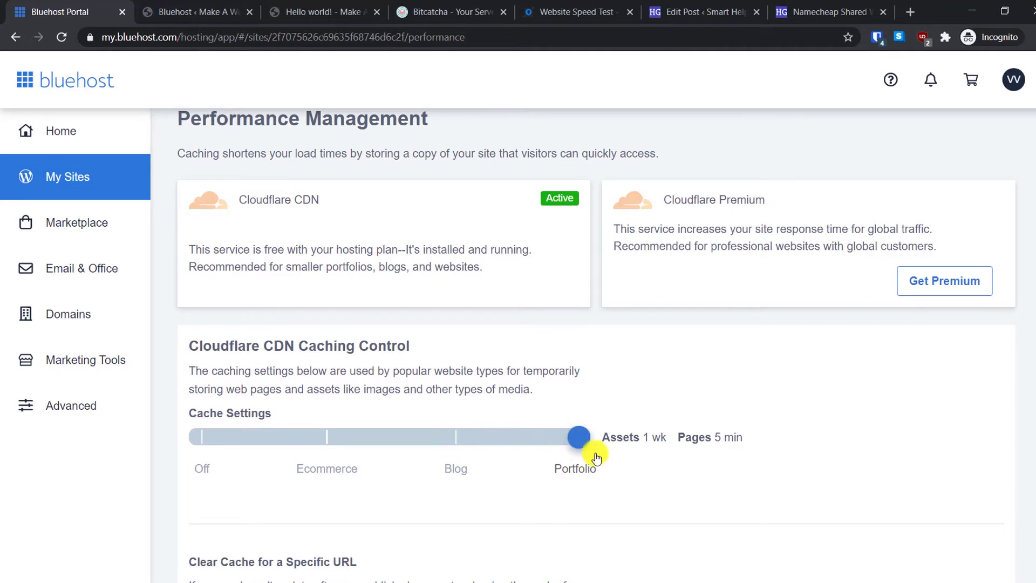
{"action": "left_click", "coordinate": [460, 444]}
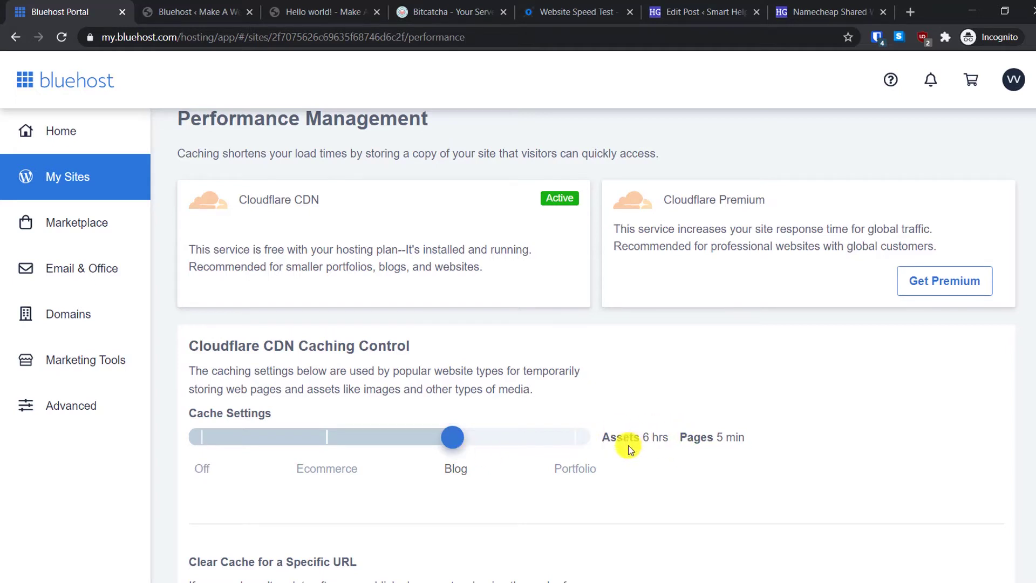
{"action": "left_click", "coordinate": [329, 439]}
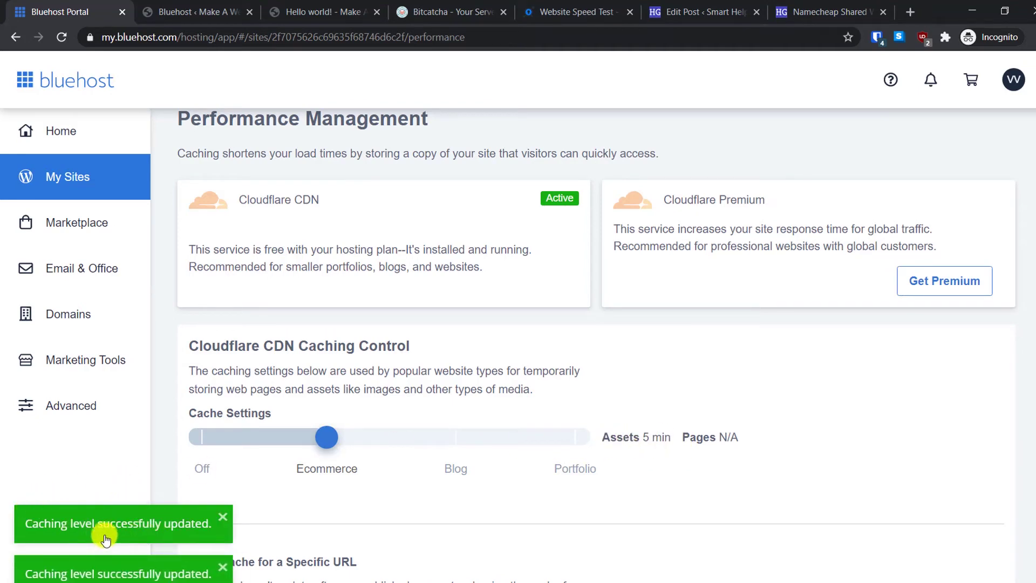
{"action": "left_click", "coordinate": [578, 438]}
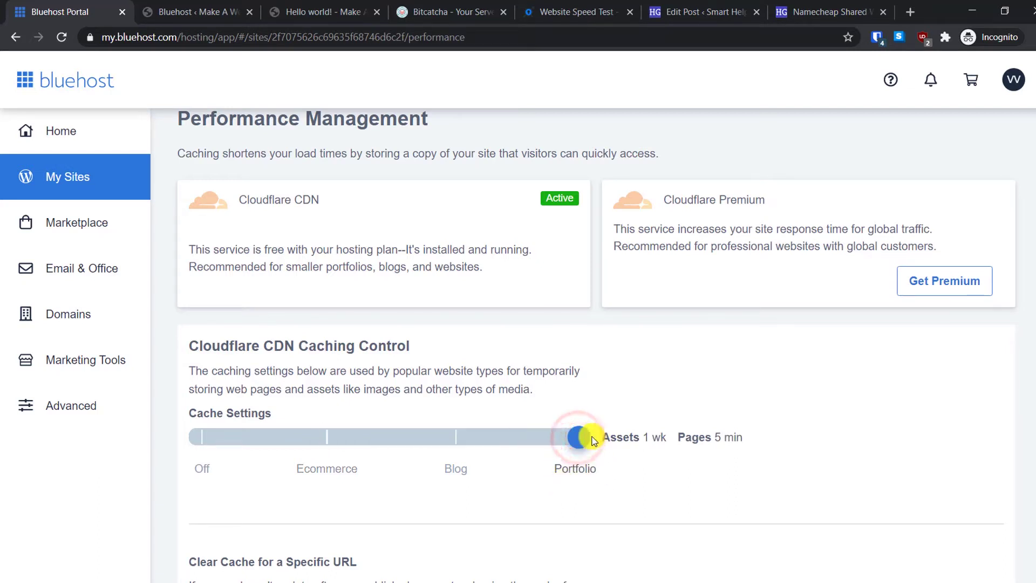
{"action": "scroll", "coordinate": [262, 405], "scroll_direction": "down", "scroll_amount": 3}
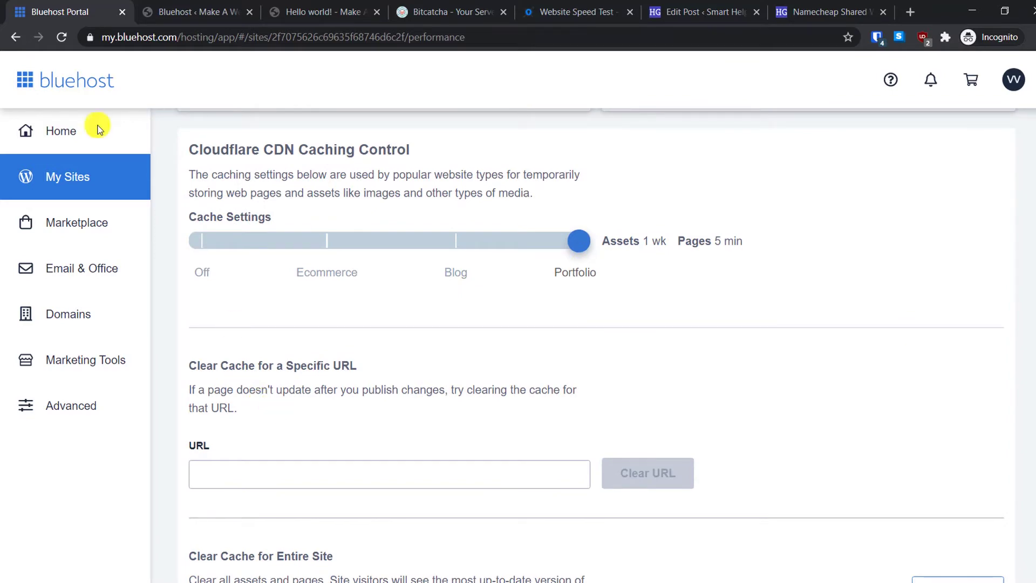
{"action": "left_click", "coordinate": [179, 12]}
{"action": "left_click", "coordinate": [311, 7]}
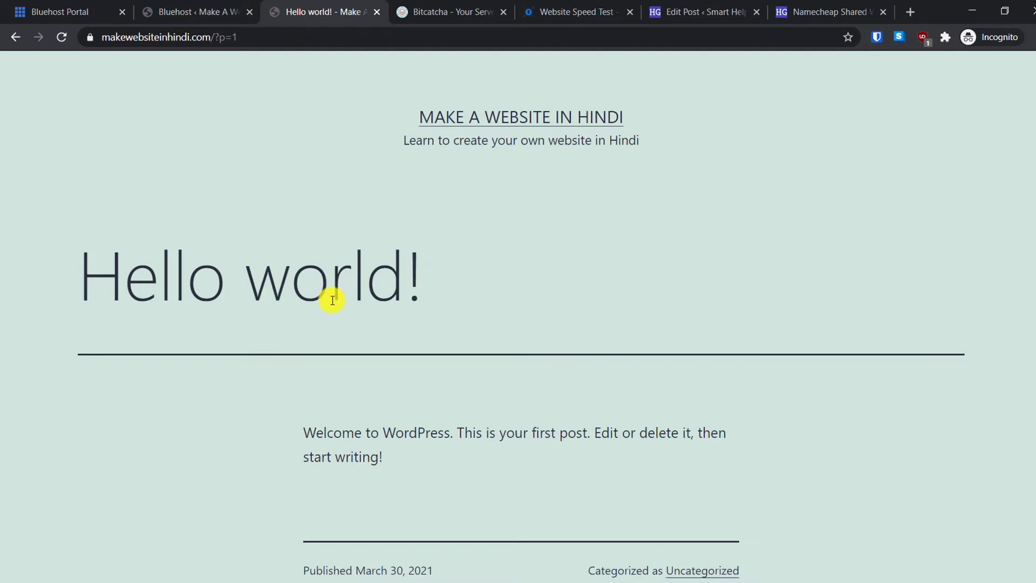
{"action": "left_click", "coordinate": [266, 39]}
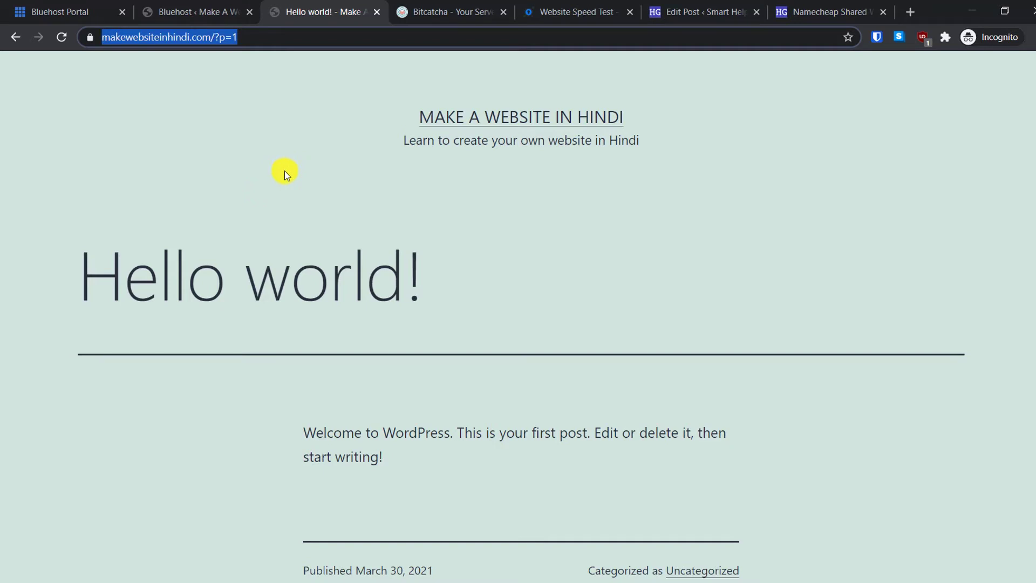
{"action": "right_click", "coordinate": [169, 36]}
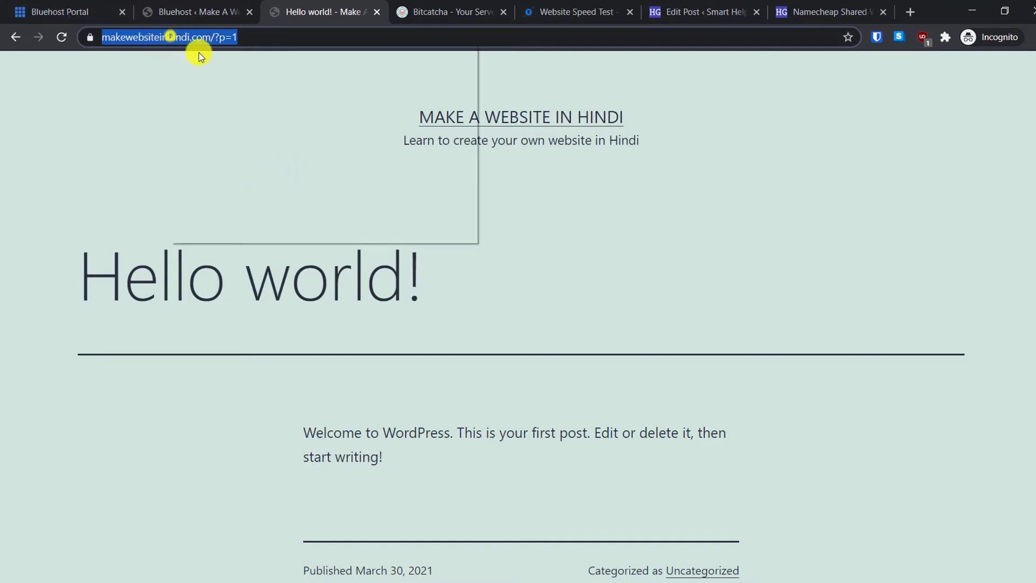
{"action": "left_click", "coordinate": [216, 111]}
- Paste that address into the Bluehost URL cache field and clear its cache
{"action": "left_click", "coordinate": [111, 10]}
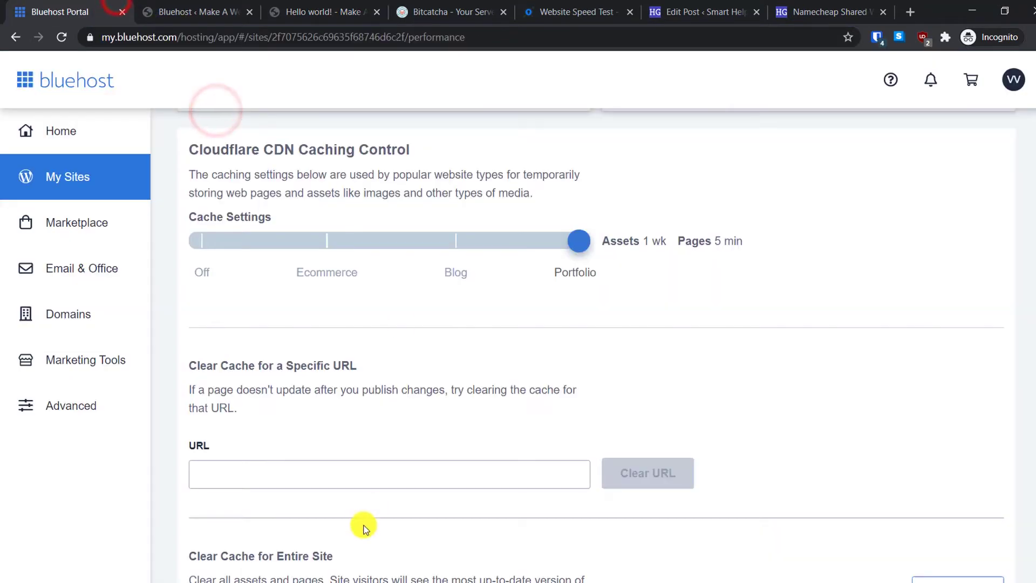
{"action": "left_click", "coordinate": [359, 473]}
{"action": "key", "text": "ctrl+v"}
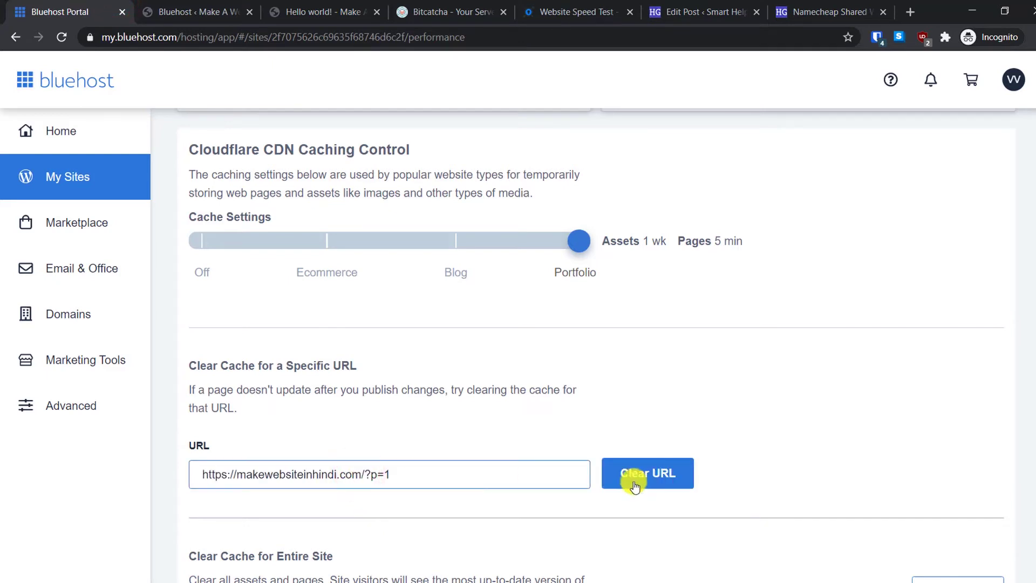
{"action": "left_click", "coordinate": [657, 469]}
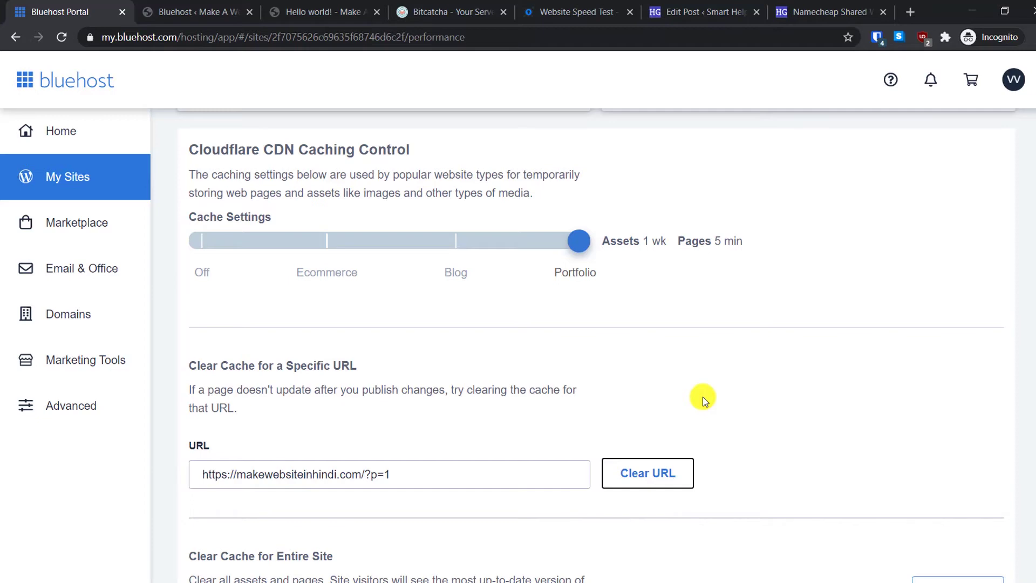
{"action": "scroll", "coordinate": [701, 397], "scroll_direction": "up", "scroll_amount": 5}
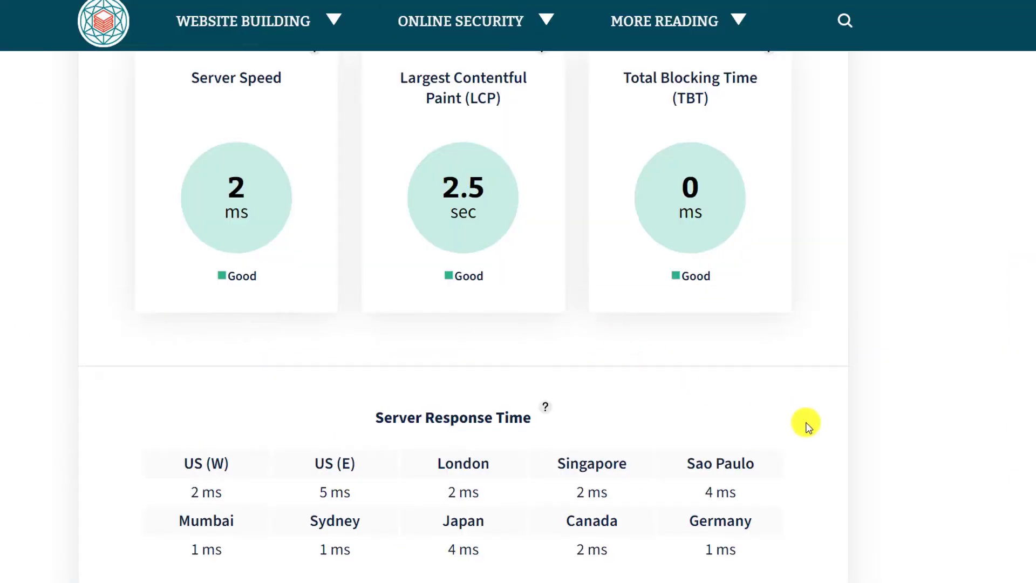
- Scroll through the Performance Management cards for Cloudflare CDN and caching
{"action": "scroll", "coordinate": [808, 427], "scroll_direction": "down", "scroll_amount": 3}
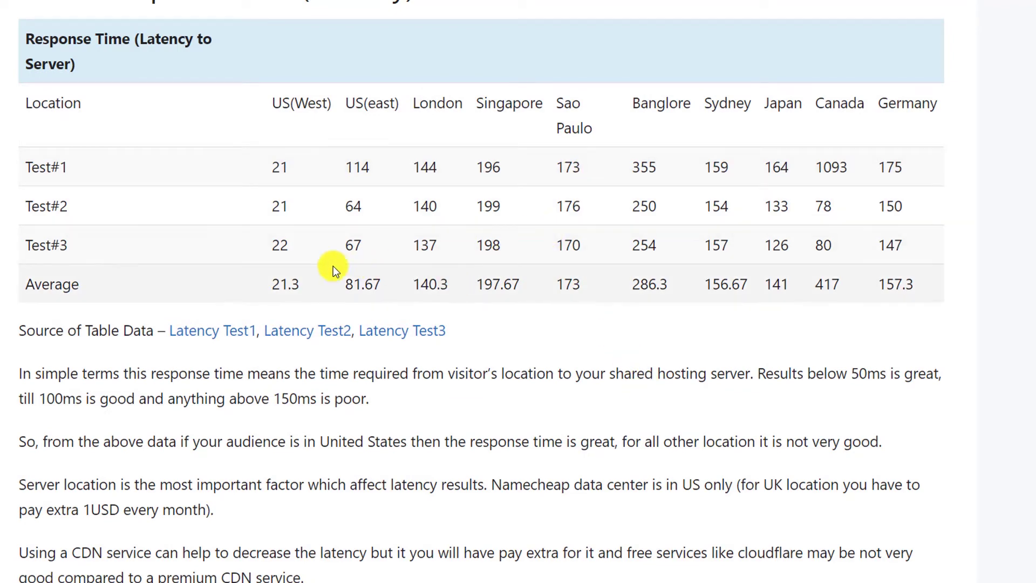
- Open the Latency Test1 source data linked under the response-time table
{"action": "left_click", "coordinate": [185, 331]}
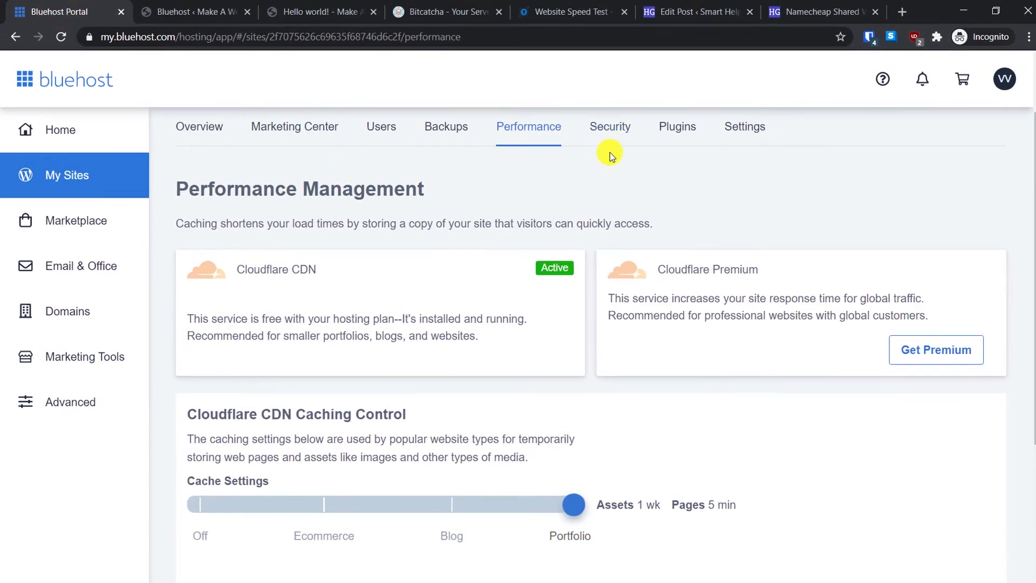
- Show the Security tab with the Let's Encrypt SSL certificate and SiteLock Free plan
{"action": "left_click", "coordinate": [612, 126]}
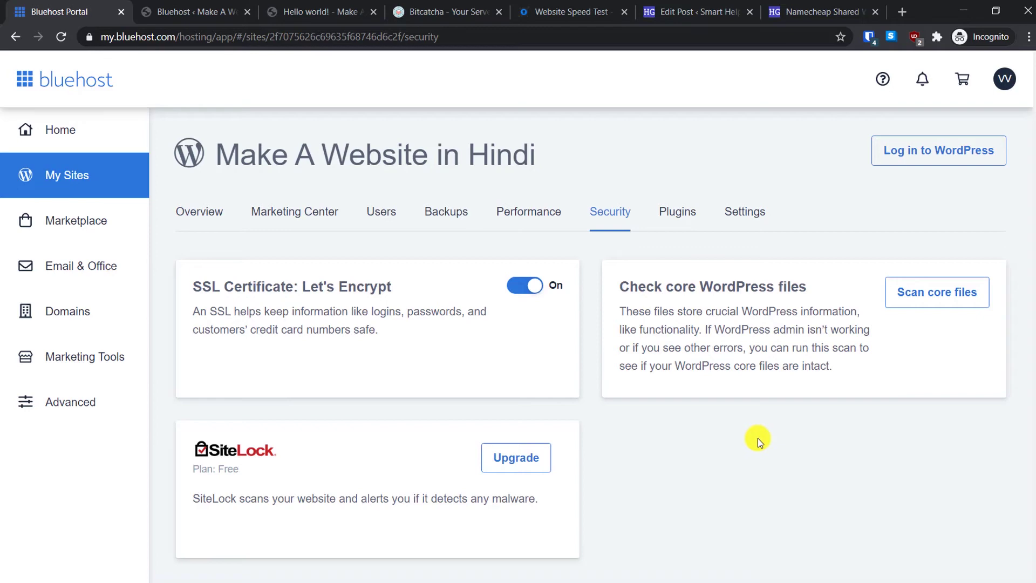
- Start a scan of the site's core WordPress files
{"action": "left_click", "coordinate": [954, 298]}
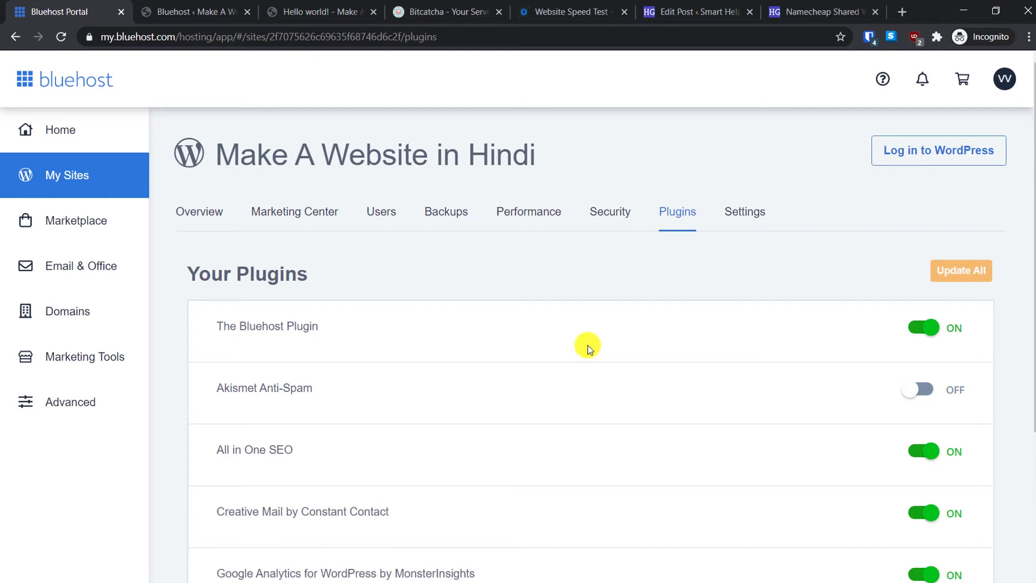
{"action": "left_click", "coordinate": [176, 8]}
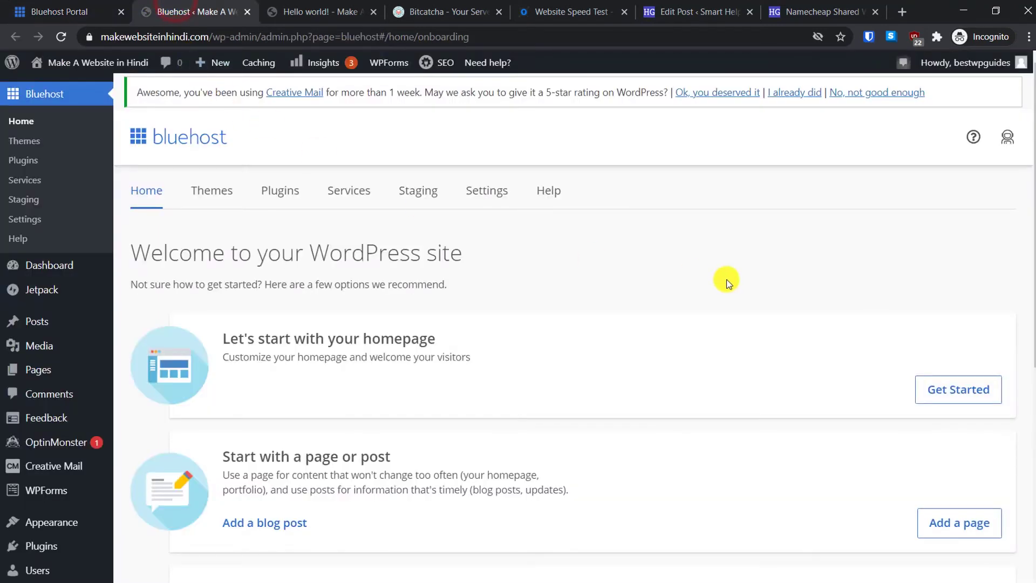
{"action": "left_click", "coordinate": [43, 11]}
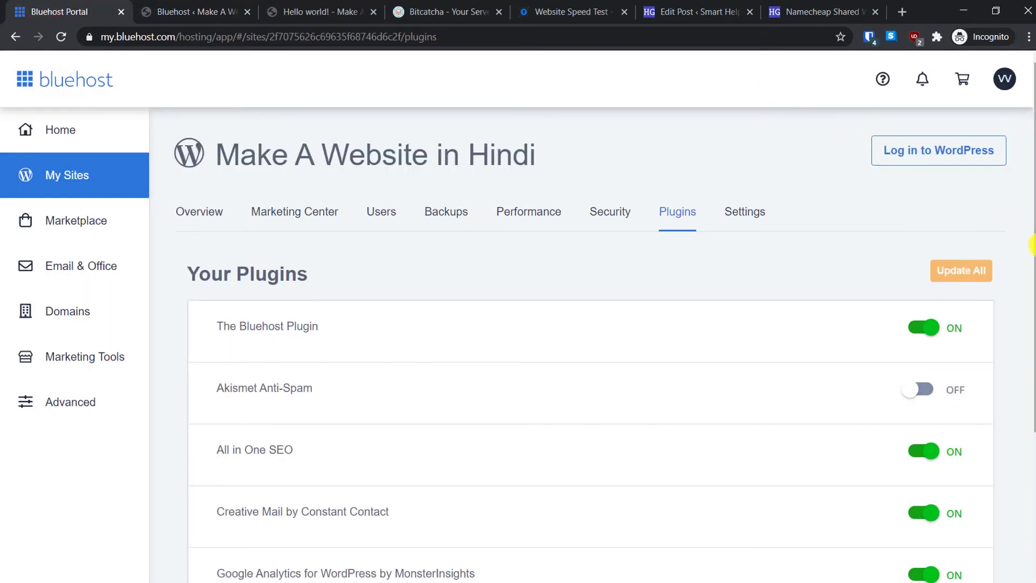
{"action": "scroll", "coordinate": [1033, 342], "scroll_direction": "down", "scroll_amount": 3}
{"action": "scroll", "coordinate": [1032, 342], "scroll_direction": "down", "scroll_amount": 1}
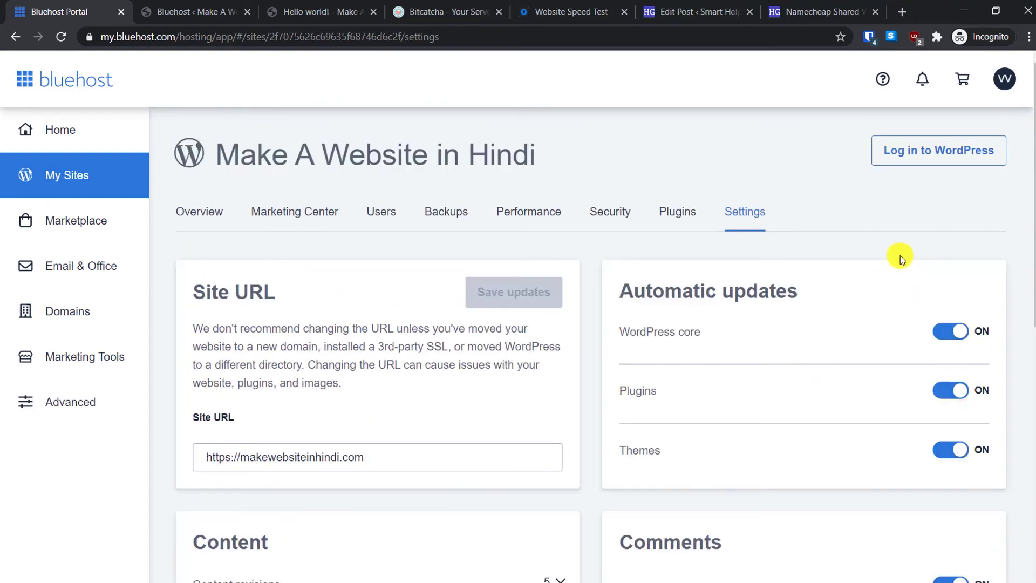
- Scroll through Site URL, Automatic updates and Content settings, then switch to the Edit Post tab
{"action": "scroll", "coordinate": [901, 255], "scroll_direction": "down", "scroll_amount": 1}
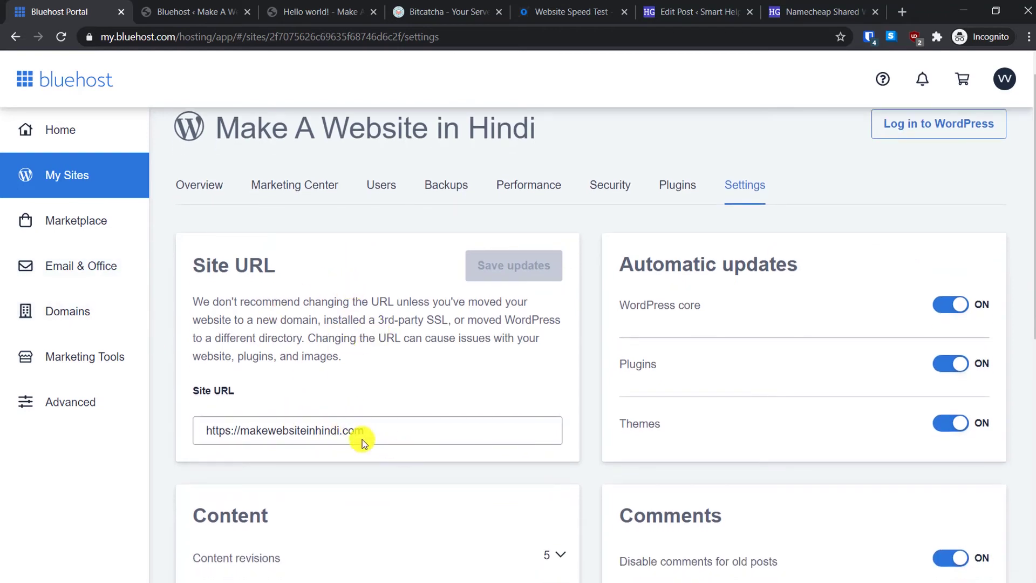
{"action": "scroll", "coordinate": [362, 439], "scroll_direction": "down", "scroll_amount": 1}
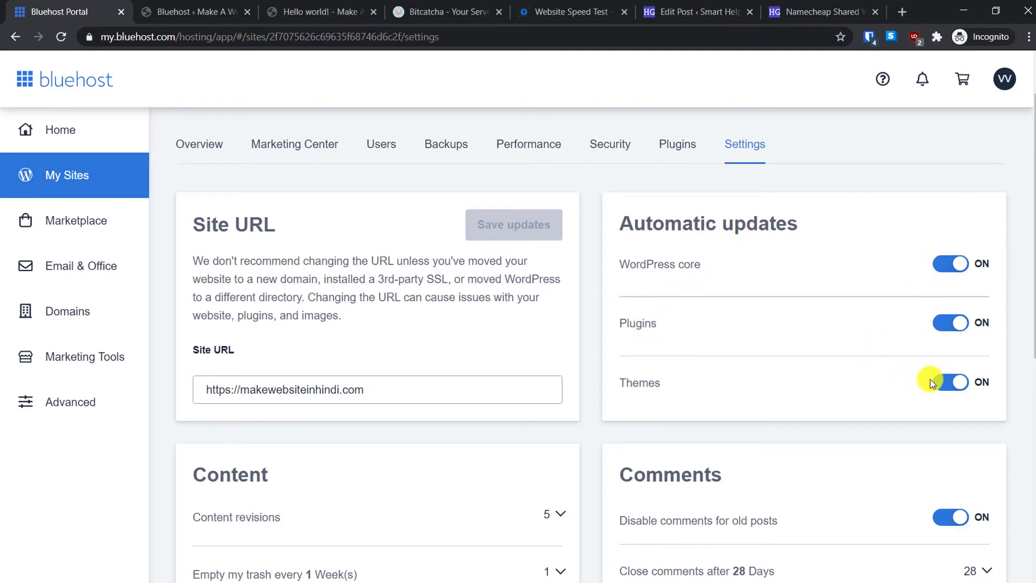
{"action": "scroll", "coordinate": [924, 381], "scroll_direction": "down", "scroll_amount": 4}
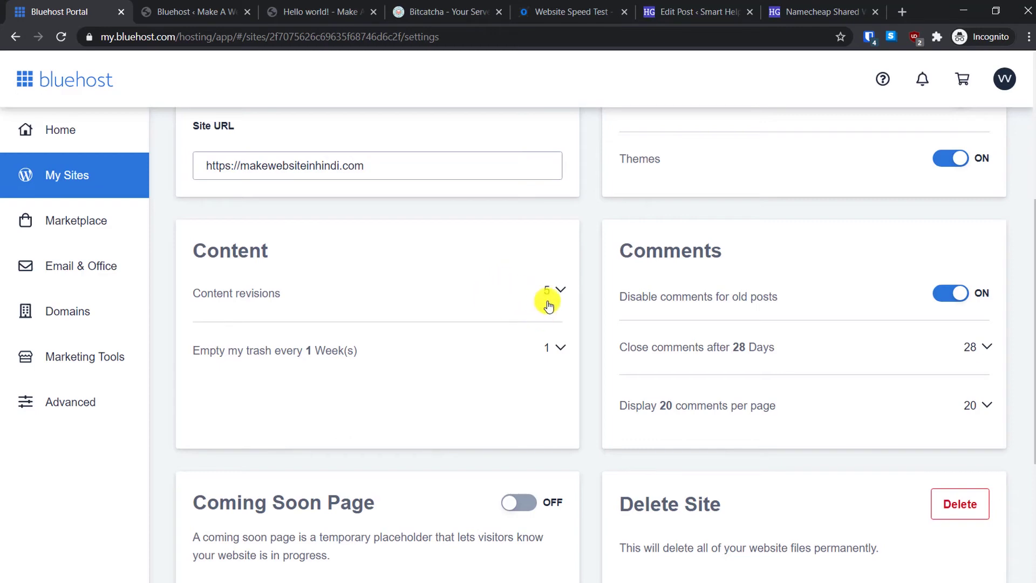
{"action": "left_click", "coordinate": [674, 11]}
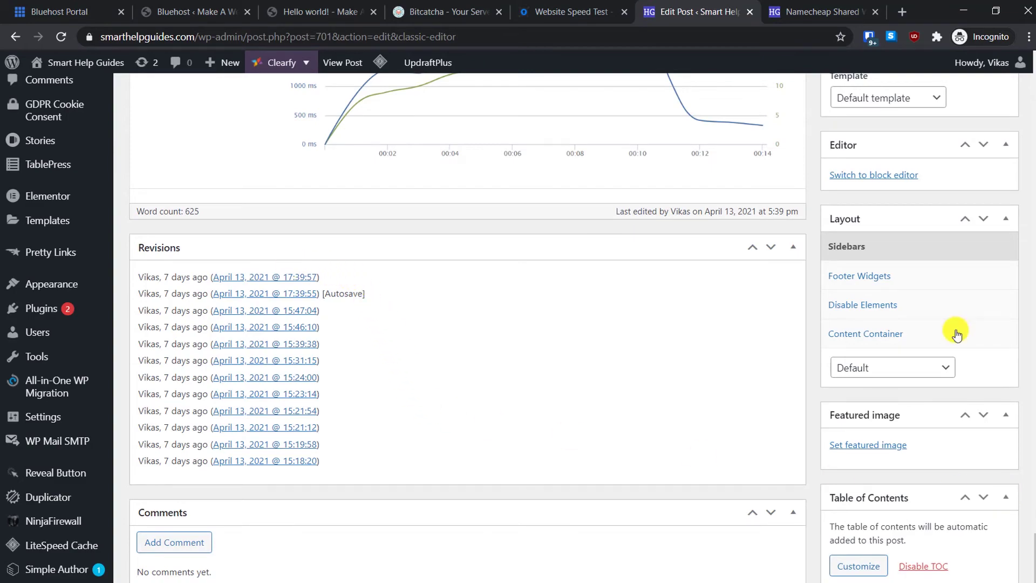
- Scroll through the Namecheap hosting performance review post and open its saved revisions
{"action": "left_click_drag", "start_coordinate": [1032, 539], "coordinate": [1006, 243]}
{"action": "scroll", "coordinate": [1007, 324], "scroll_direction": "down", "scroll_amount": 10}
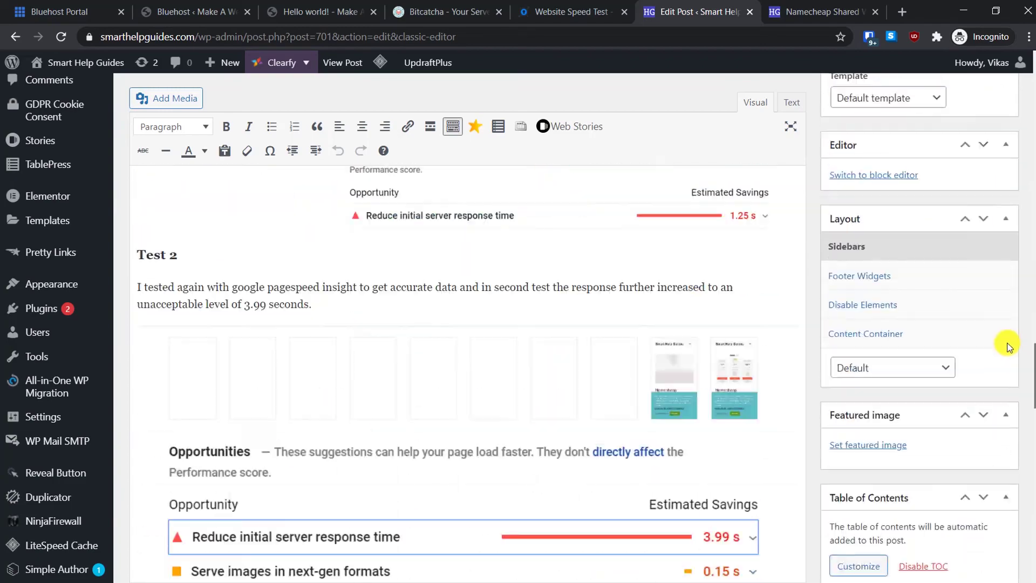
{"action": "scroll", "coordinate": [1009, 324], "scroll_direction": "up", "scroll_amount": 10}
{"action": "scroll", "coordinate": [991, 130], "scroll_direction": "up", "scroll_amount": 10}
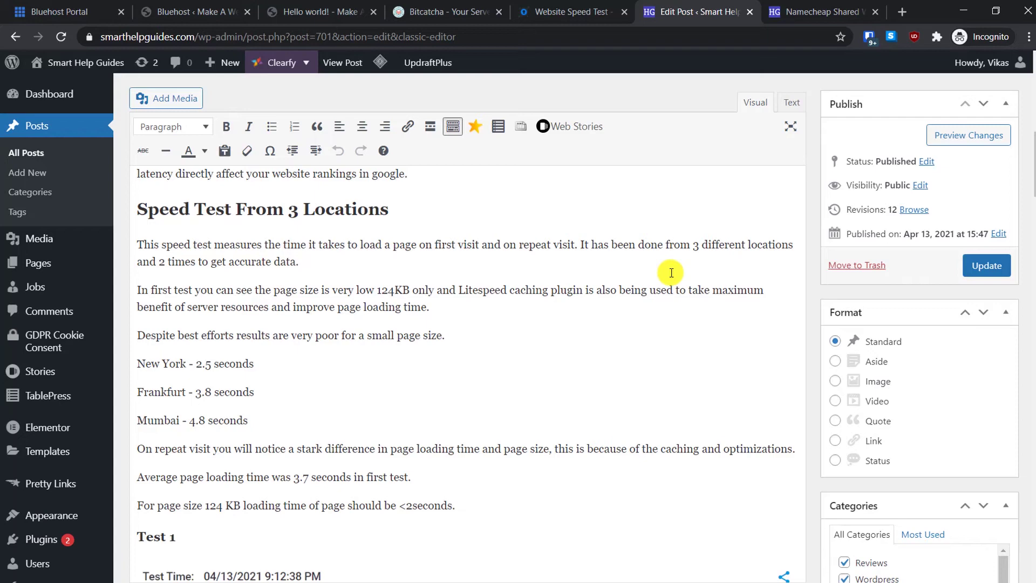
{"action": "left_click", "coordinate": [914, 210]}
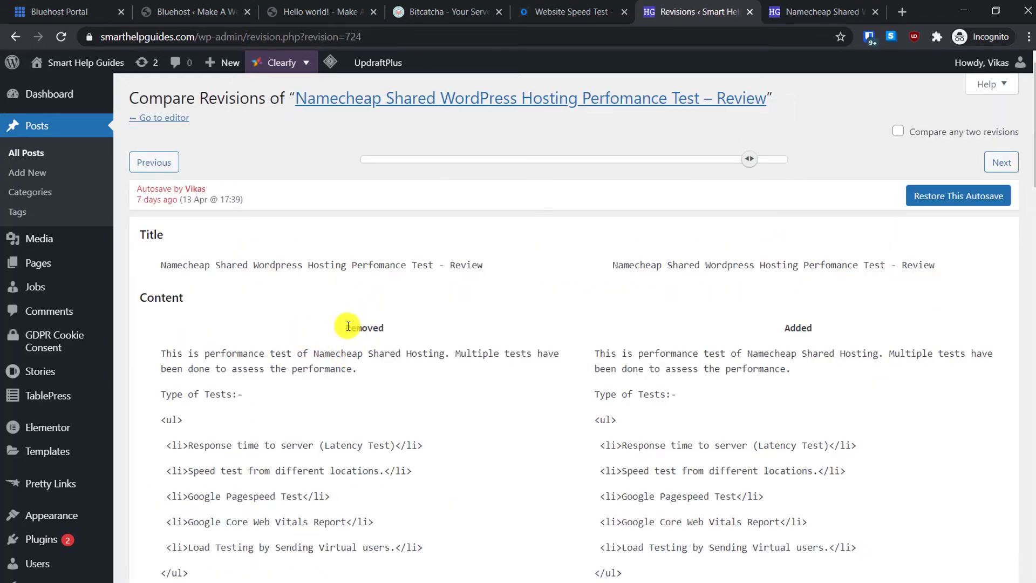
- Compare the latest autosave with the previous revision, then return to Bluehost Portal settings
{"action": "left_click", "coordinate": [749, 160]}
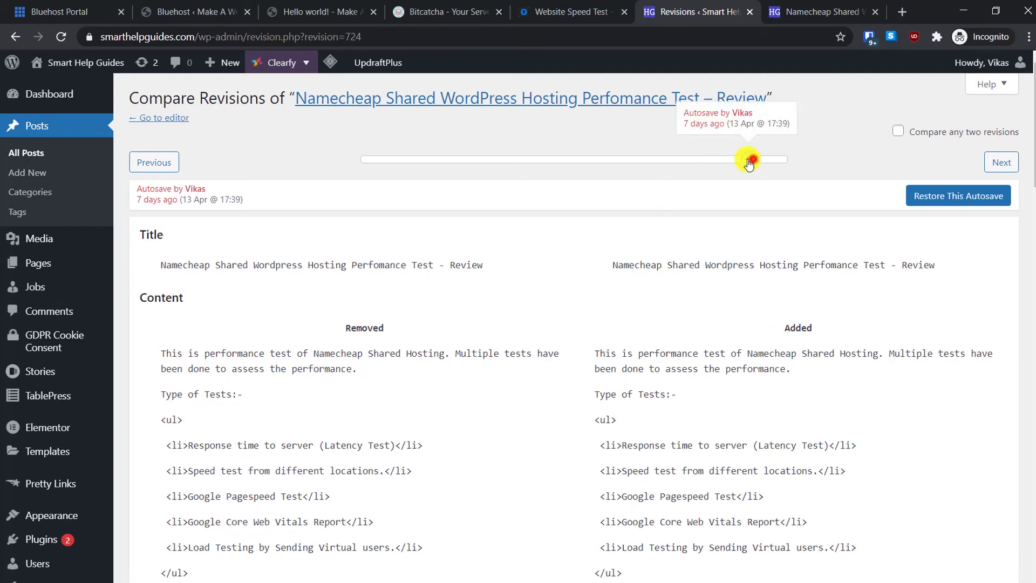
{"action": "left_click_drag", "start_coordinate": [749, 162], "coordinate": [558, 162]}
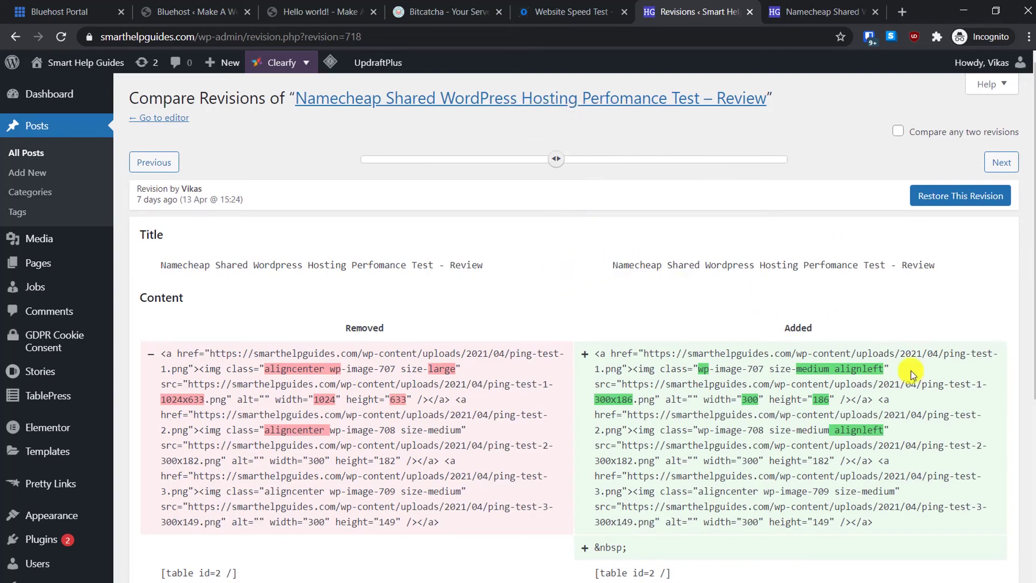
{"action": "left_click_drag", "start_coordinate": [1031, 347], "coordinate": [1029, 324]}
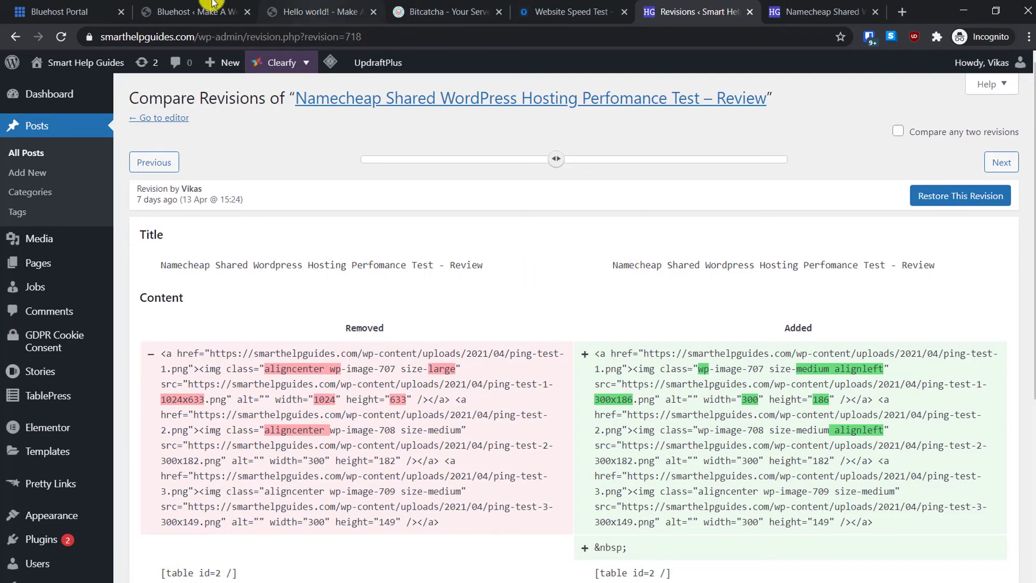
{"action": "left_click", "coordinate": [153, 5]}
{"action": "left_click", "coordinate": [59, 11]}
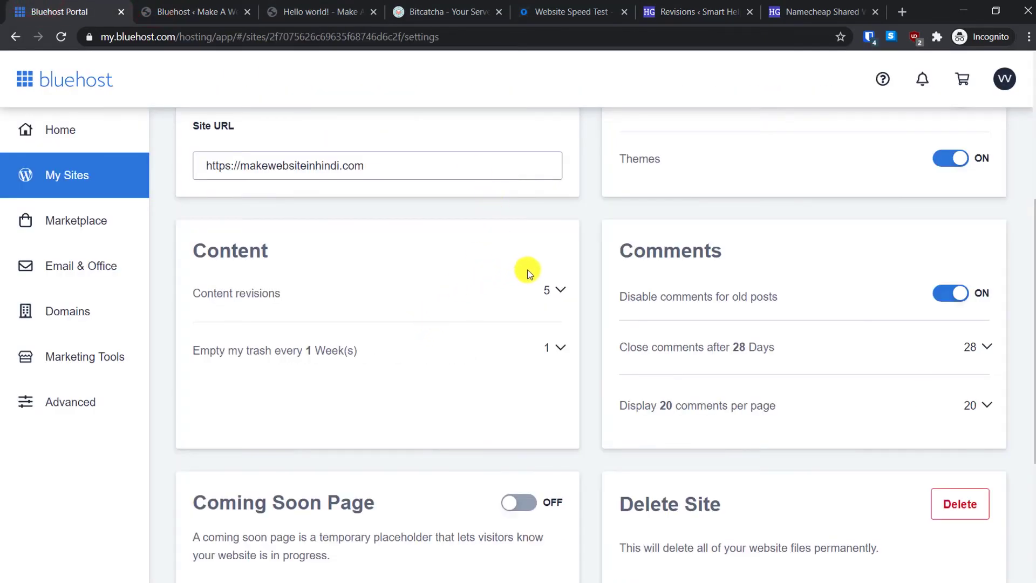
{"action": "left_click", "coordinate": [555, 292]}
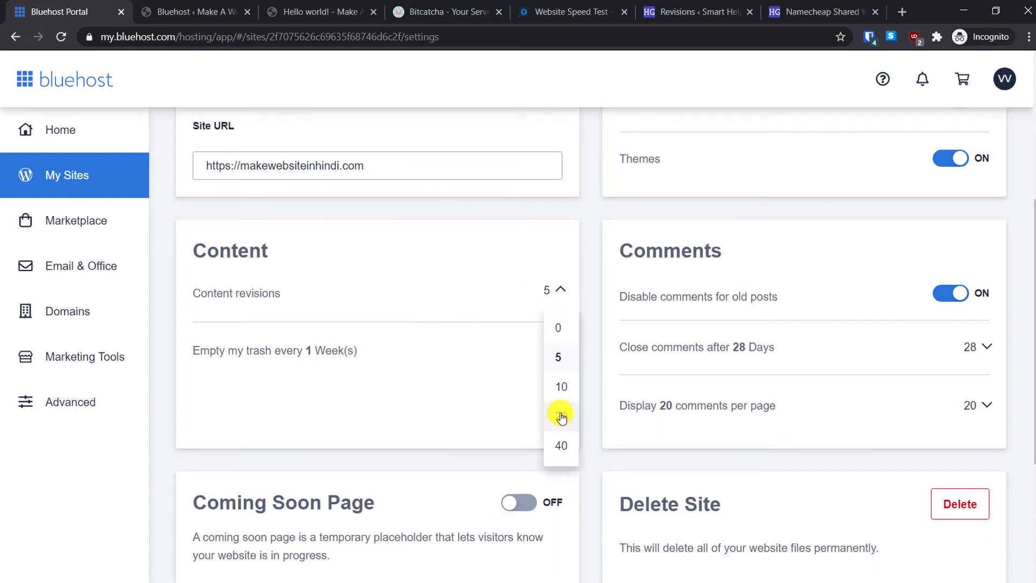
{"action": "left_click", "coordinate": [446, 301]}
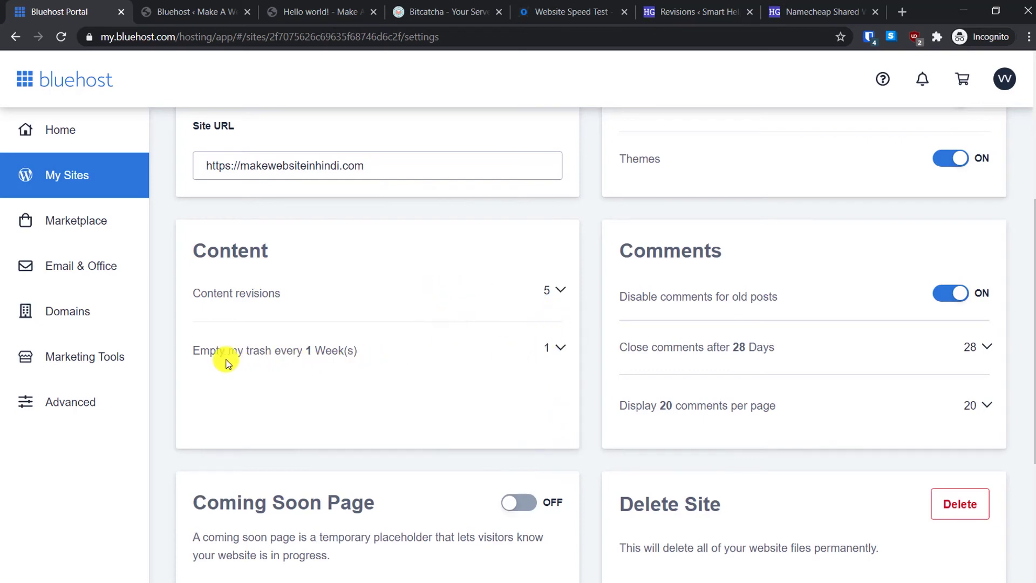
{"action": "left_click", "coordinate": [562, 348]}
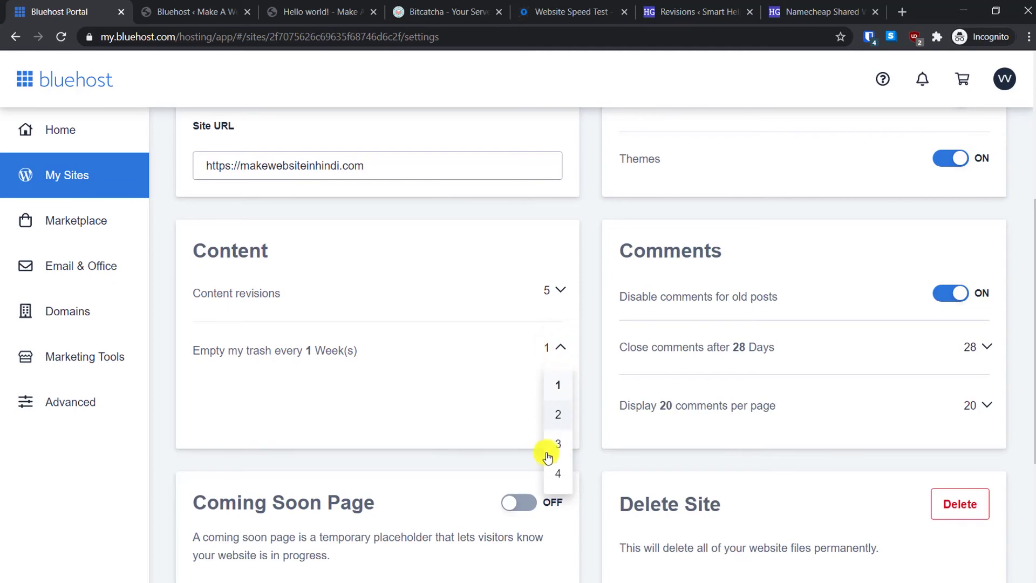
{"action": "left_click", "coordinate": [457, 368]}
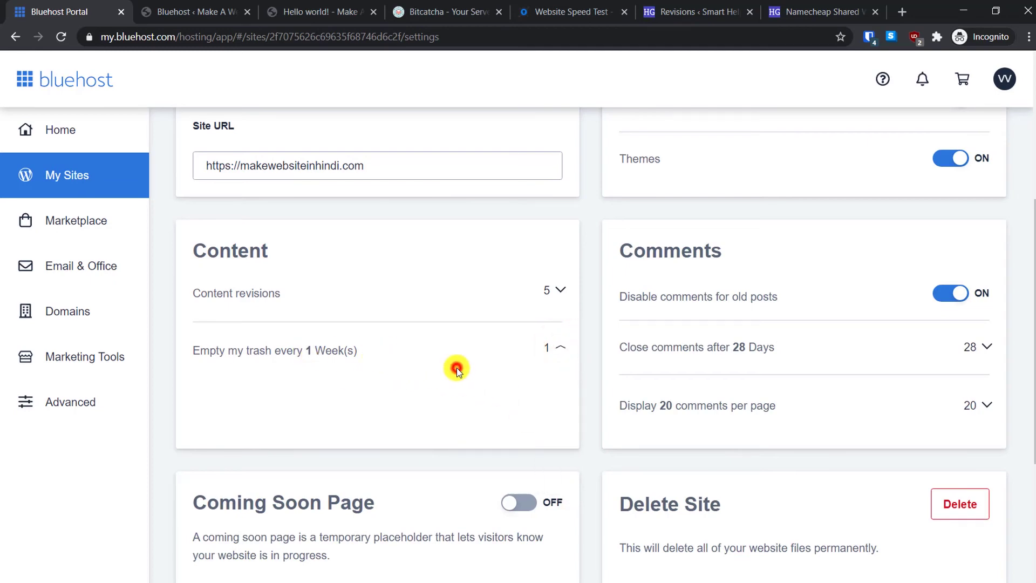
{"action": "scroll", "coordinate": [877, 300], "scroll_direction": "up", "scroll_amount": 1}
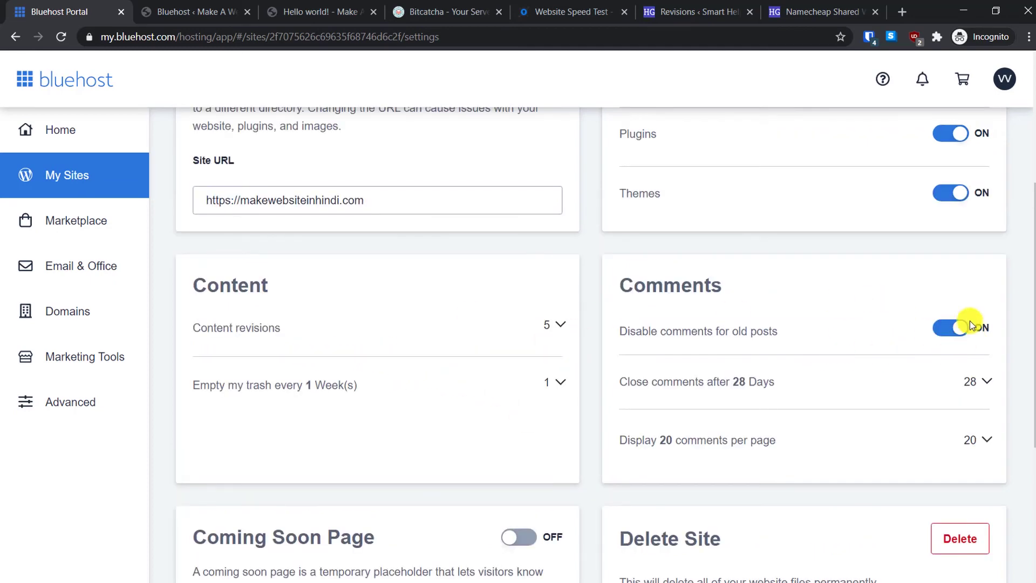
{"action": "scroll", "coordinate": [907, 323], "scroll_direction": "down", "scroll_amount": 4}
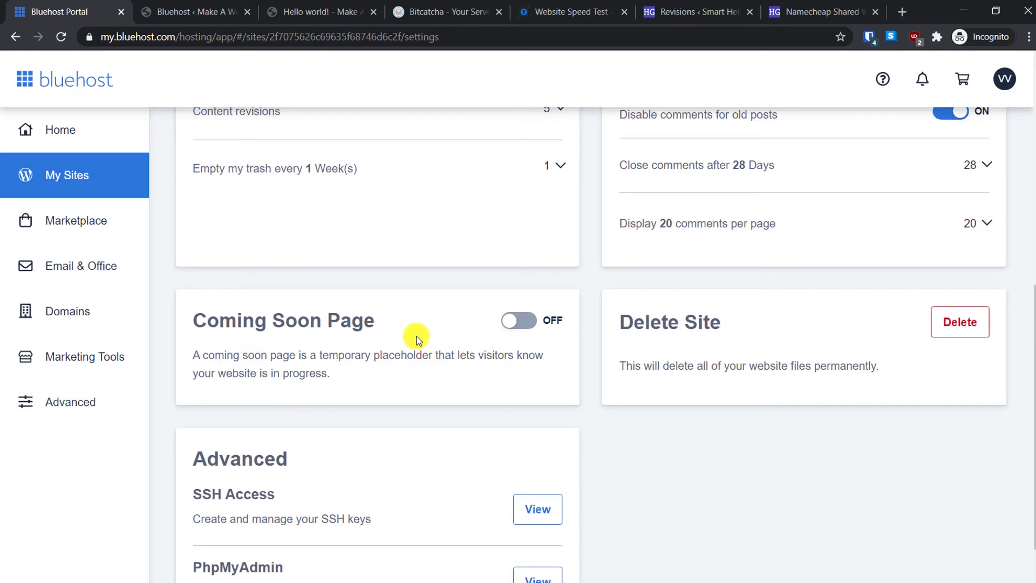
- Switch the Coming Soon page on and back off, leaving it disabled
{"action": "left_click", "coordinate": [520, 323]}
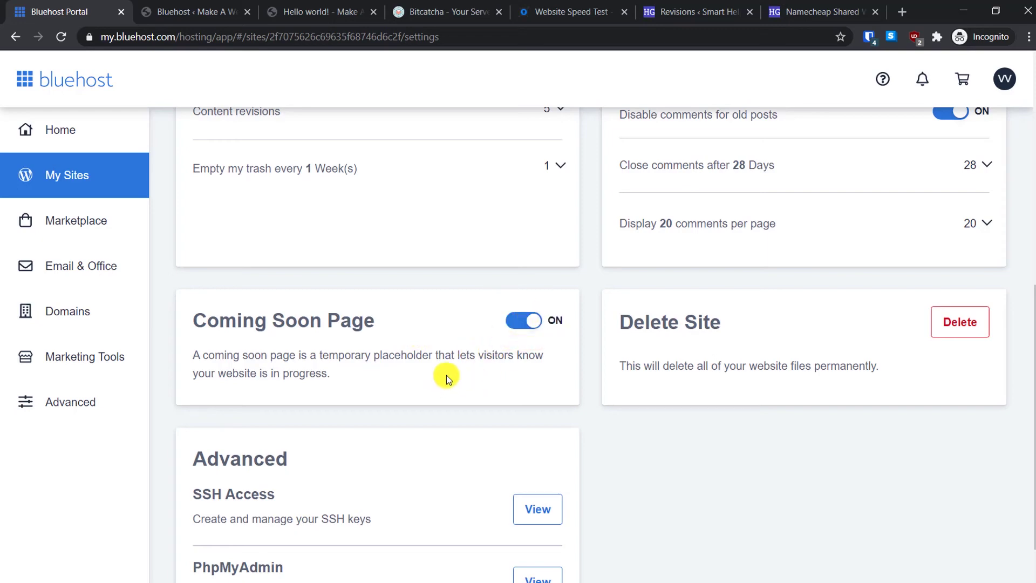
{"action": "left_click", "coordinate": [537, 319]}
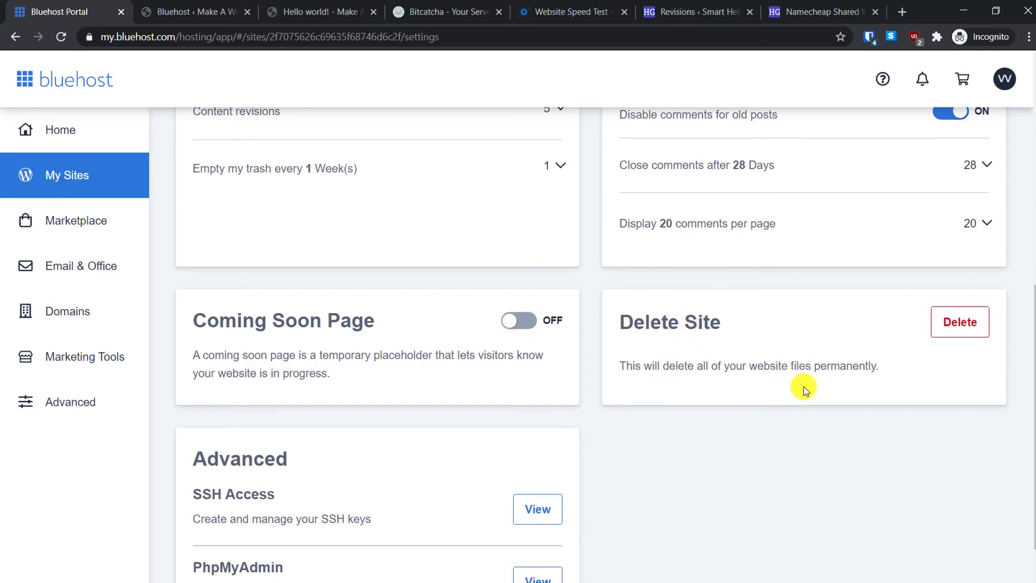
{"action": "scroll", "coordinate": [804, 386], "scroll_direction": "down", "scroll_amount": 1}
{"action": "scroll", "coordinate": [871, 411], "scroll_direction": "down", "scroll_amount": 1}
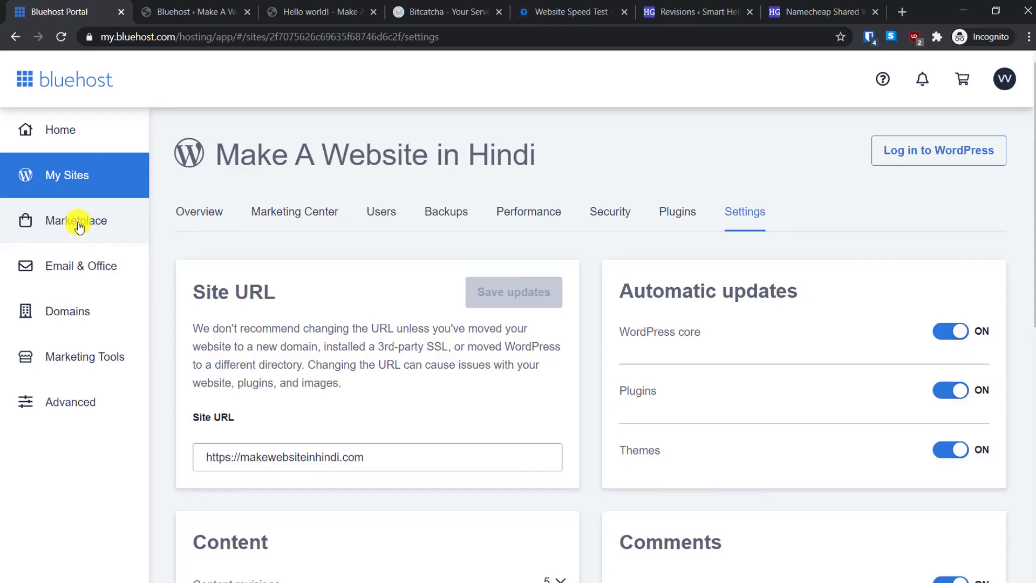
- Browse the Marketplace of themes, add-ons, services and domains
{"action": "left_click", "coordinate": [76, 220]}
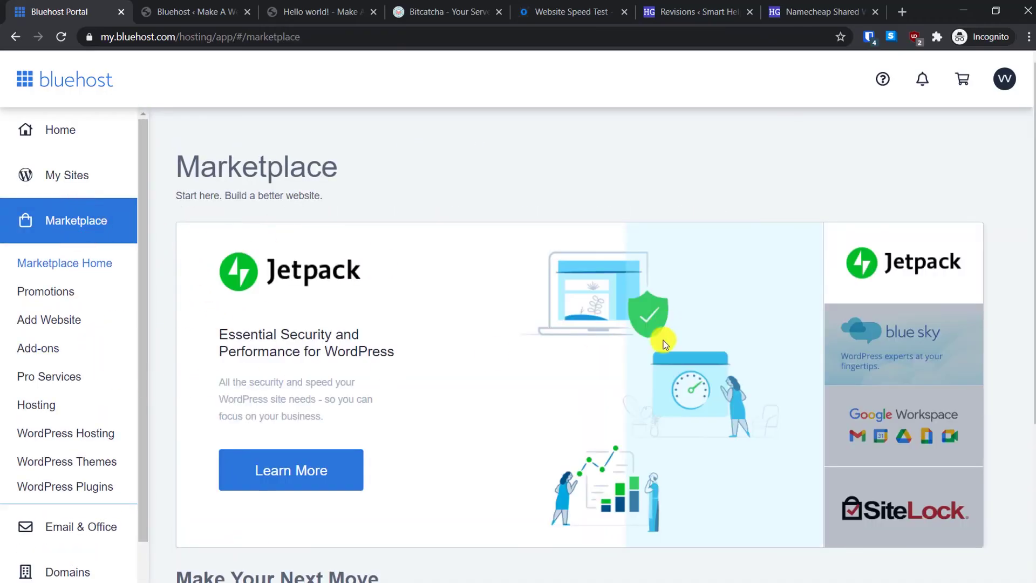
{"action": "scroll", "coordinate": [273, 386], "scroll_direction": "down", "scroll_amount": 3}
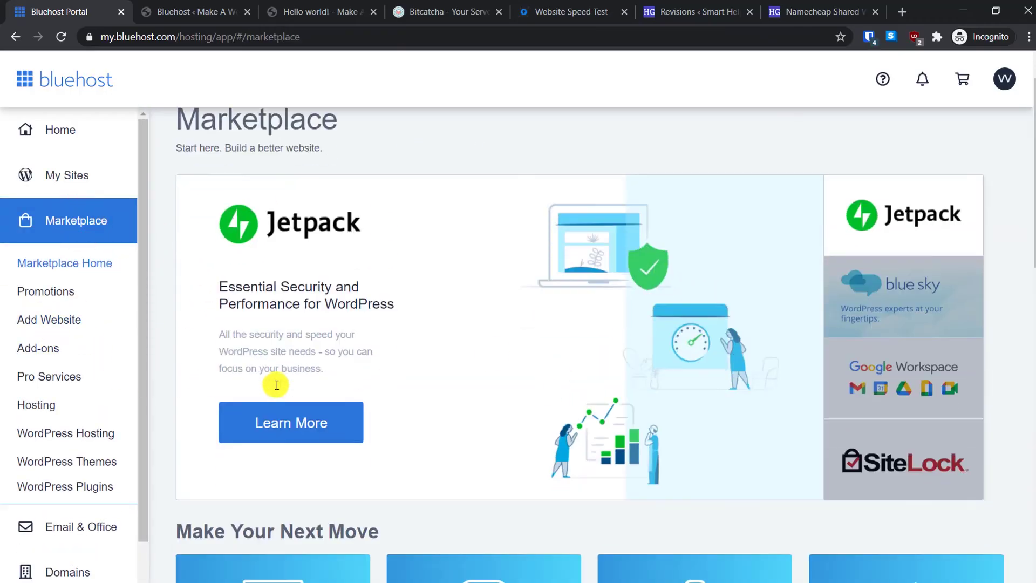
{"action": "scroll", "coordinate": [596, 363], "scroll_direction": "down", "scroll_amount": 3}
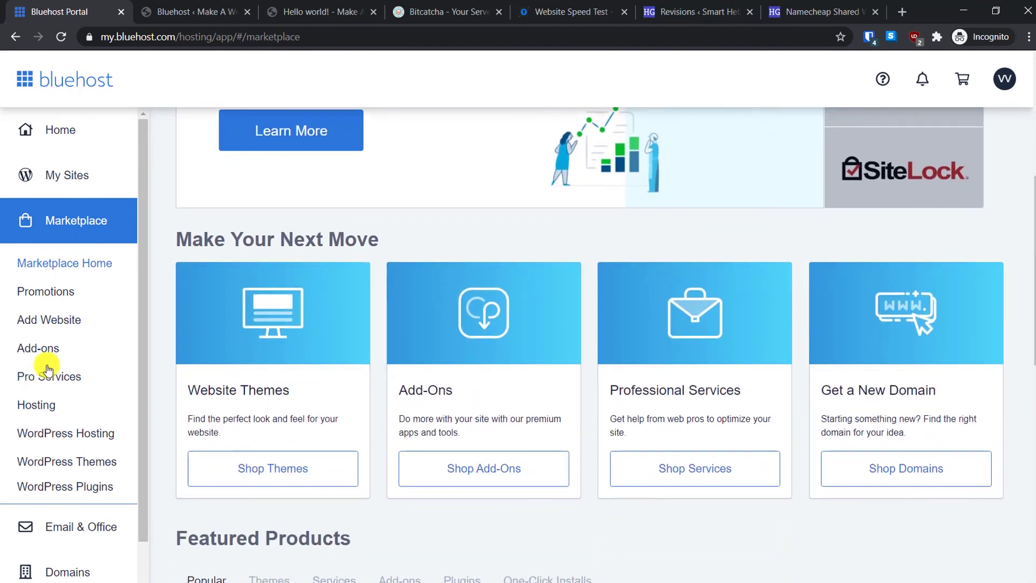
- Open Email & Office and scroll through its offers
{"action": "left_click", "coordinate": [73, 525]}
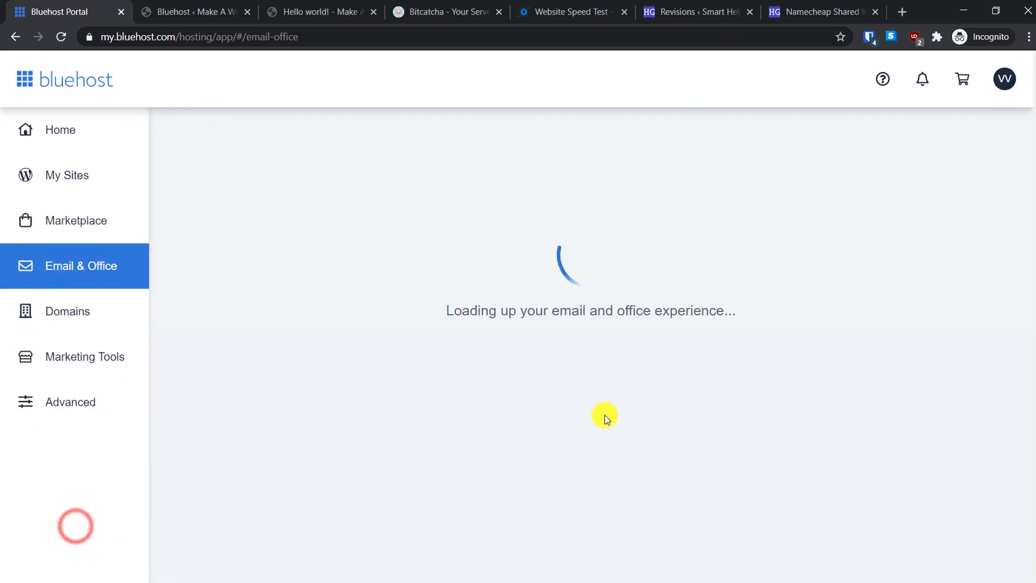
{"action": "scroll", "coordinate": [592, 302], "scroll_direction": "down", "scroll_amount": 10}
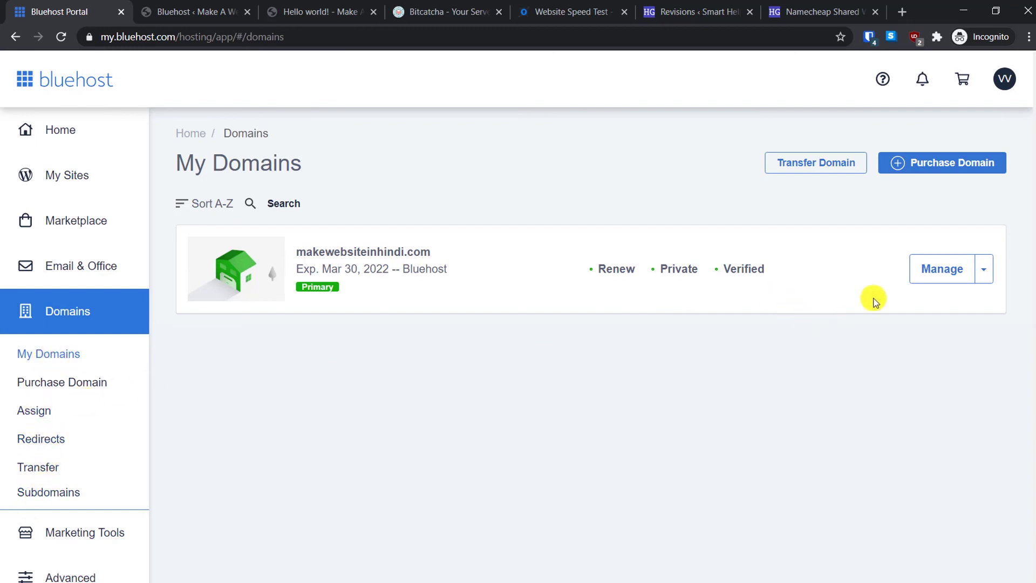
- Review makewebsiteinhindi.com's DNS records, then visit Marketing Tools and the Advanced cPanel page
{"action": "left_click", "coordinate": [678, 282]}
{"action": "scroll", "coordinate": [346, 276], "scroll_direction": "down", "scroll_amount": 3}
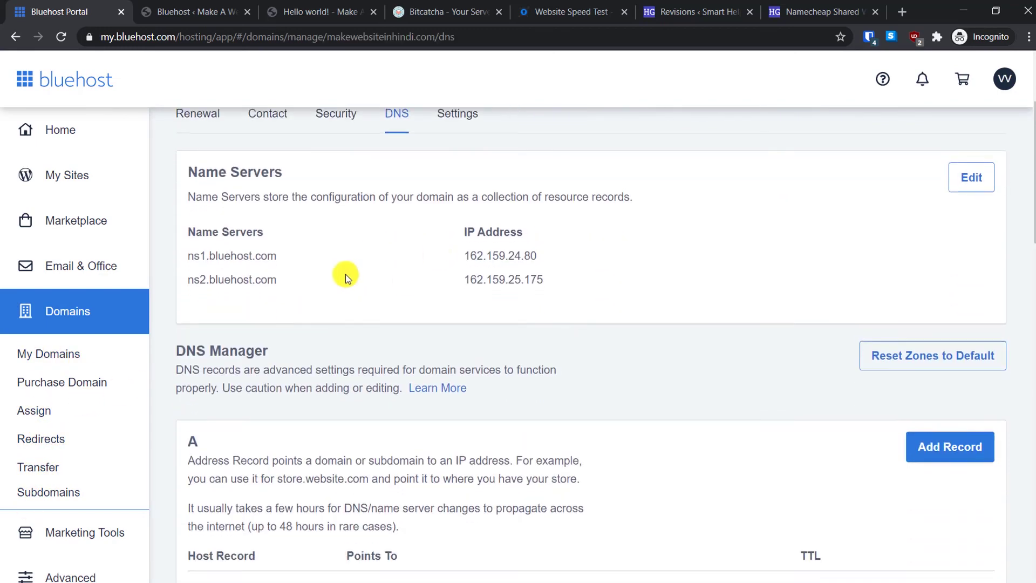
{"action": "scroll", "coordinate": [736, 258], "scroll_direction": "down", "scroll_amount": 2}
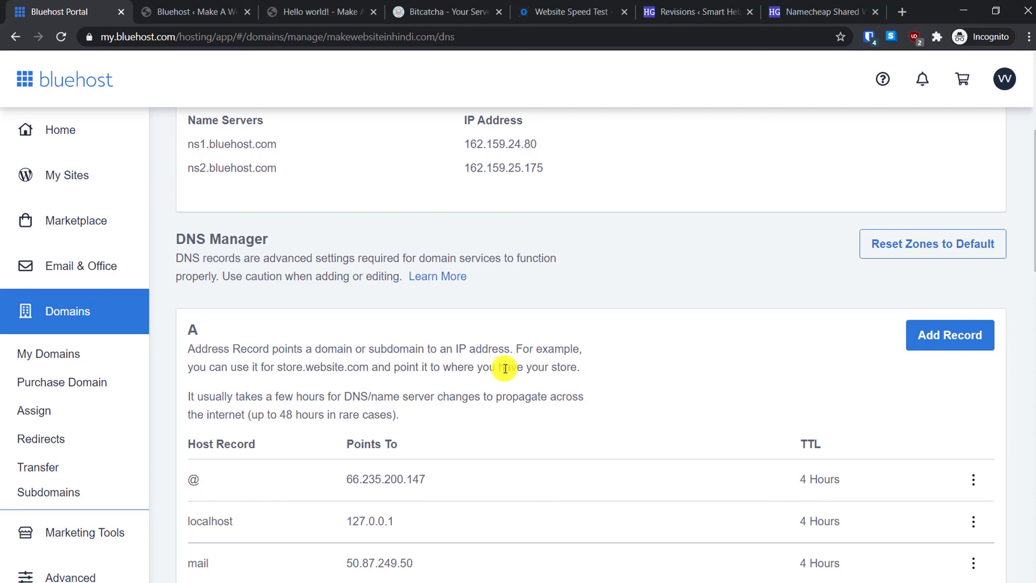
{"action": "left_click", "coordinate": [70, 526]}
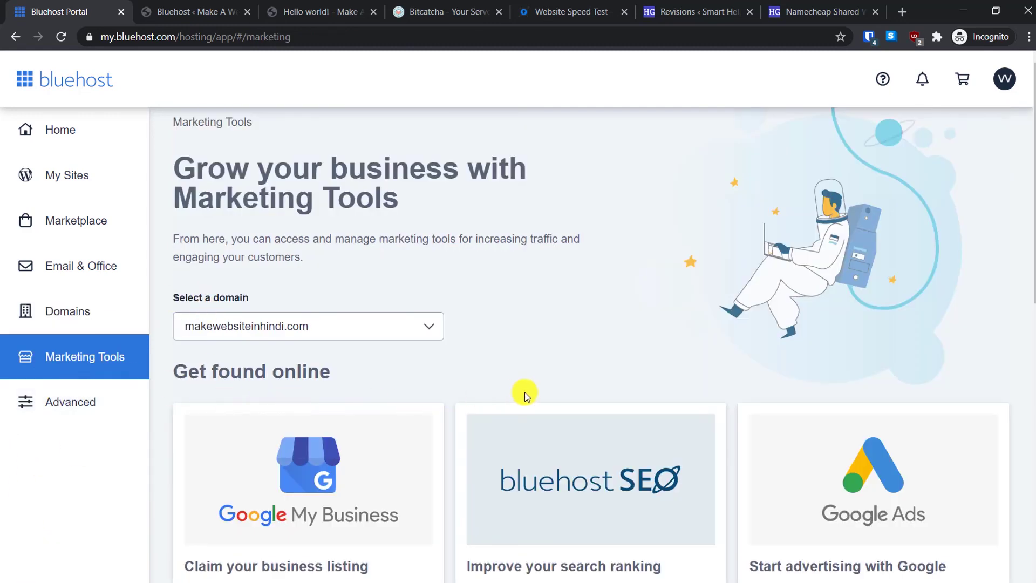
{"action": "left_click", "coordinate": [138, 401]}
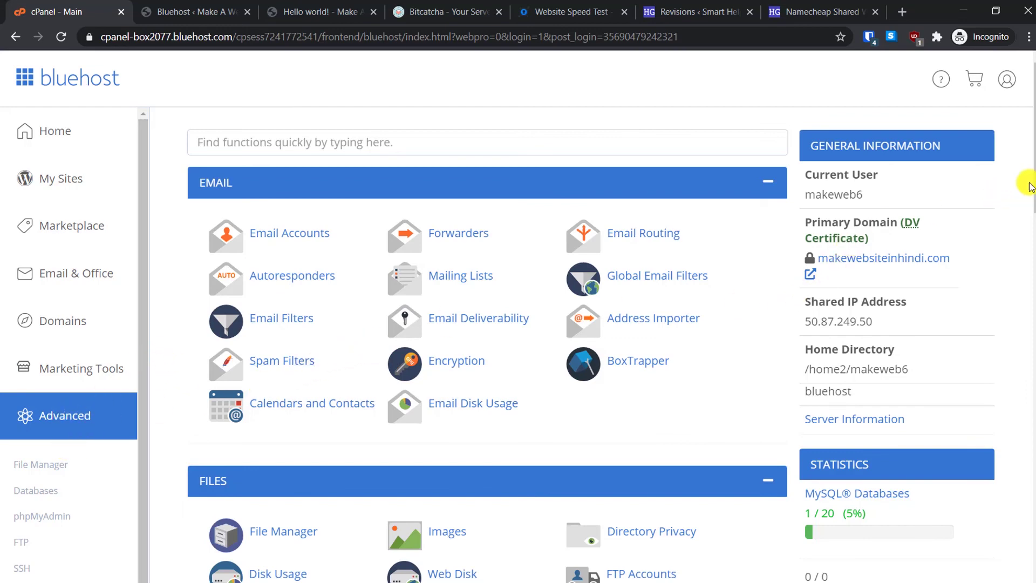
{"action": "left_click_drag", "start_coordinate": [1027, 187], "coordinate": [1027, 152]}
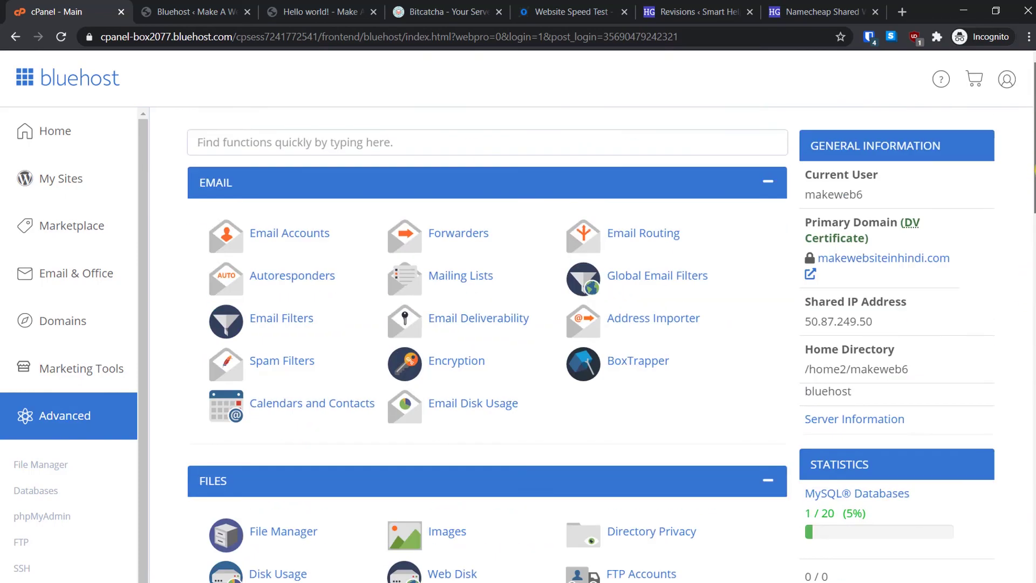